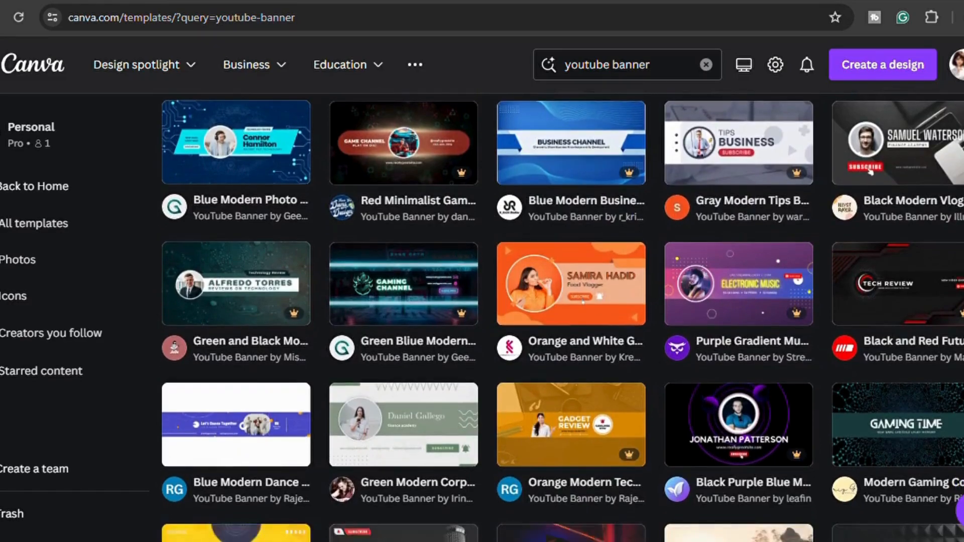
# Step: Look through the YouTube banner templates in the search results for a suitable design
pyautogui.scroll(3, 562, 311)
pyautogui.scroll(3, 562, 311)
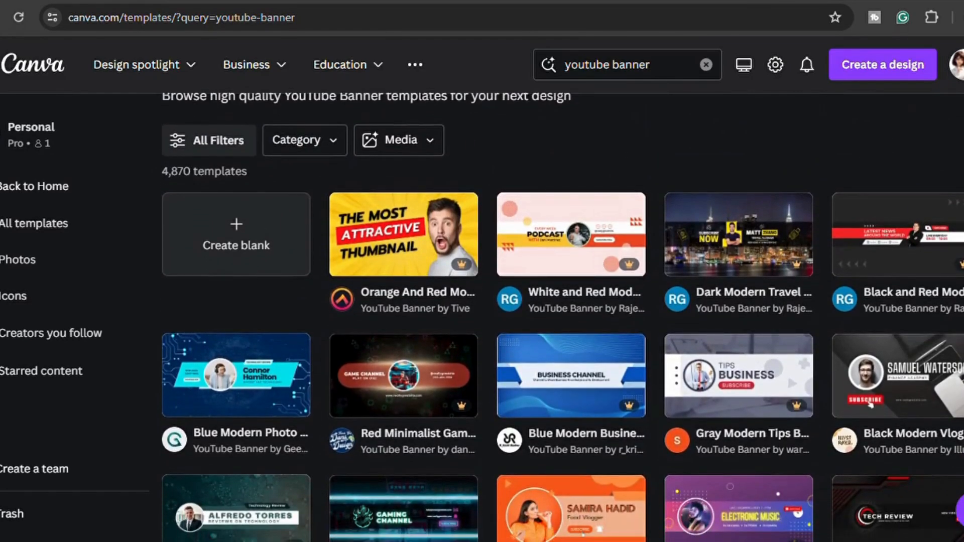
pyautogui.scroll(-1, 787, 151)
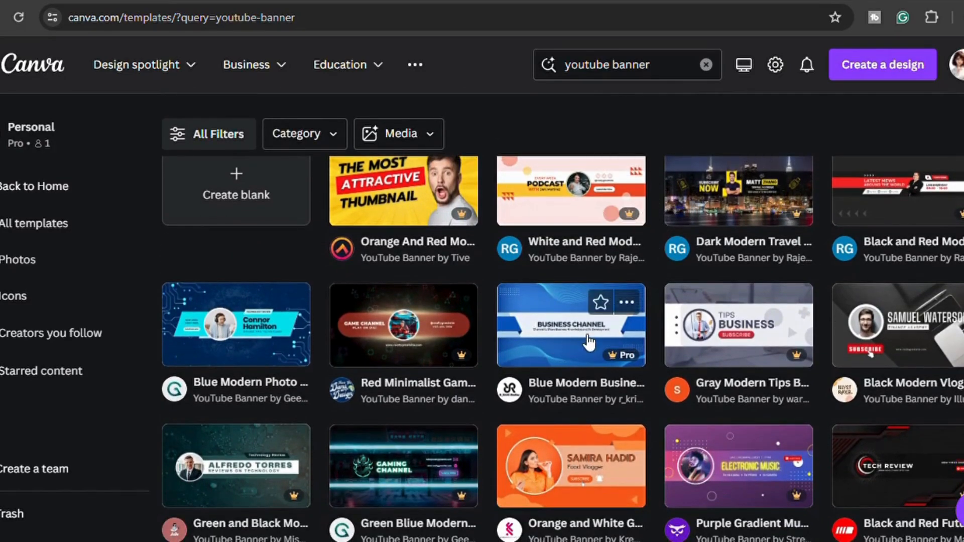
pyautogui.scroll(-4, 563, 316)
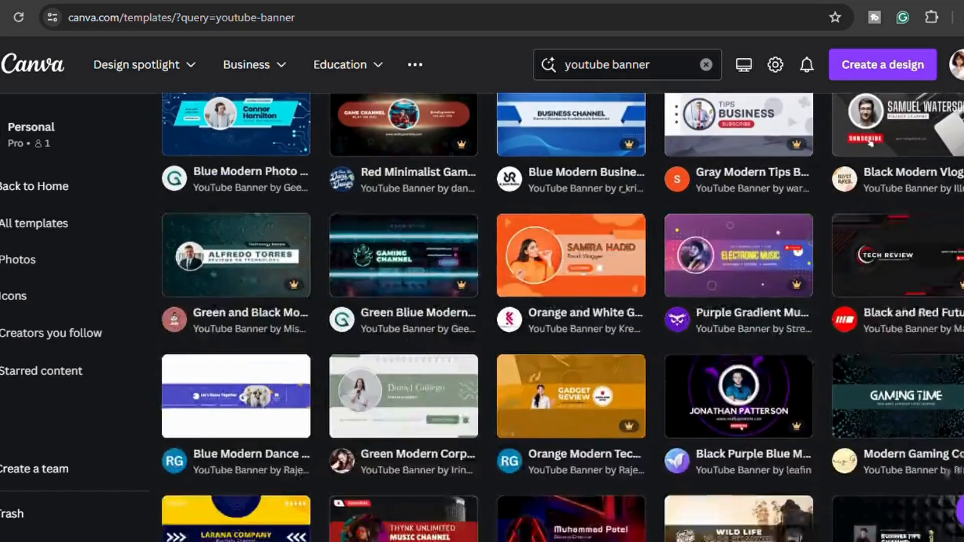
pyautogui.scroll(-12, 582, 277)
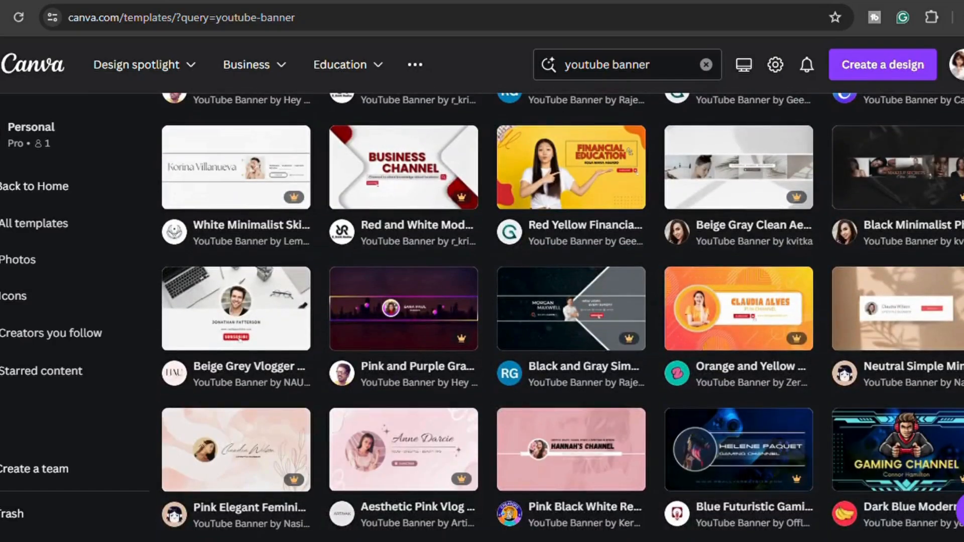
pyautogui.scroll(15, 563, 316)
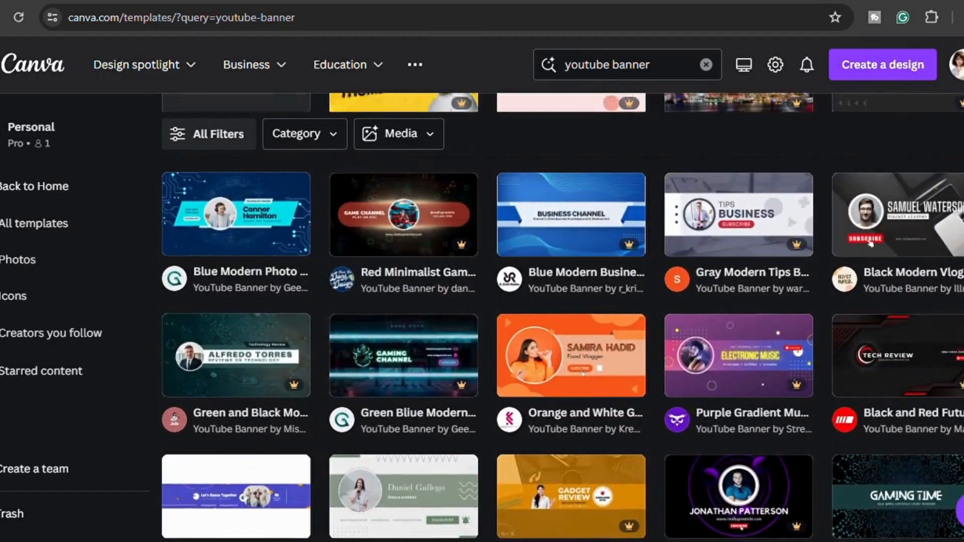
pyautogui.scroll(3, 562, 317)
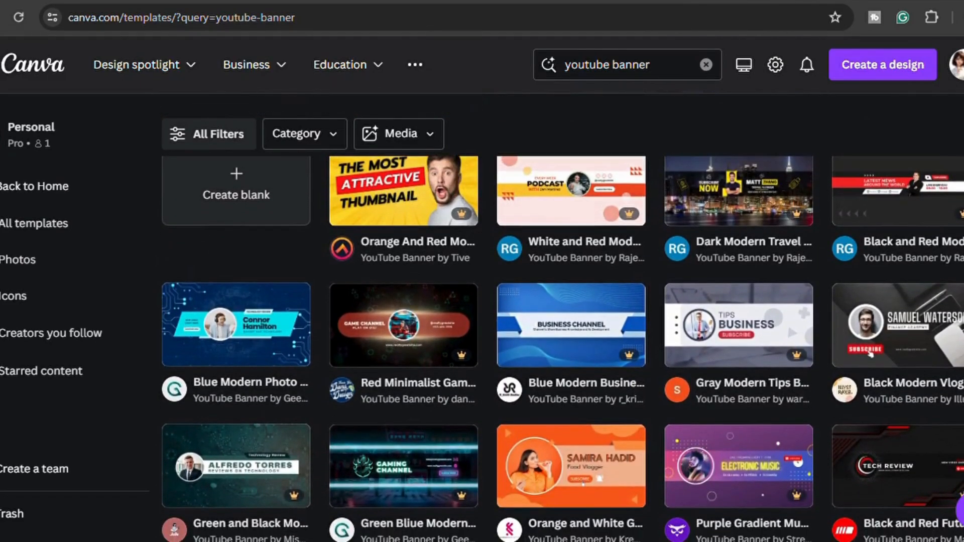
pyautogui.scroll(-2, 563, 317)
pyautogui.scroll(-1, 562, 317)
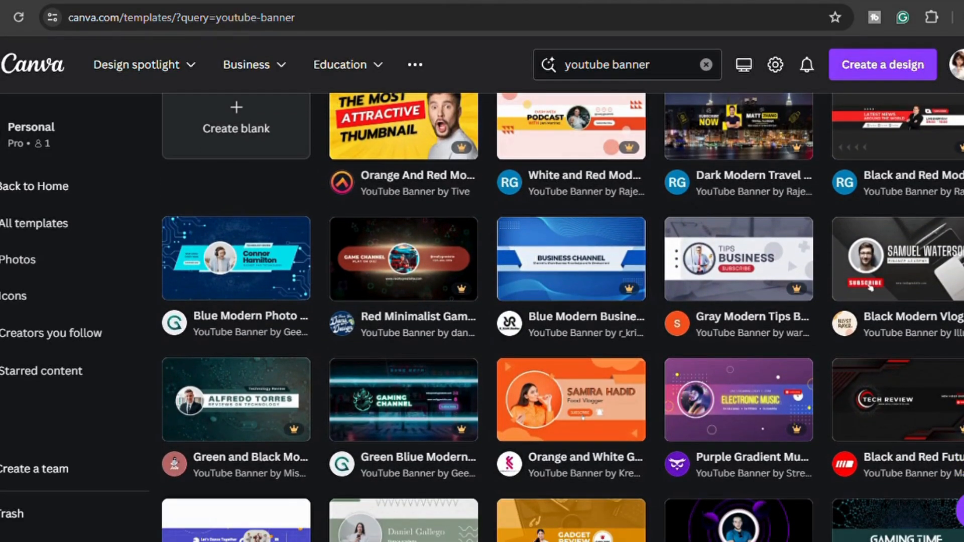
pyautogui.scroll(-3, 563, 316)
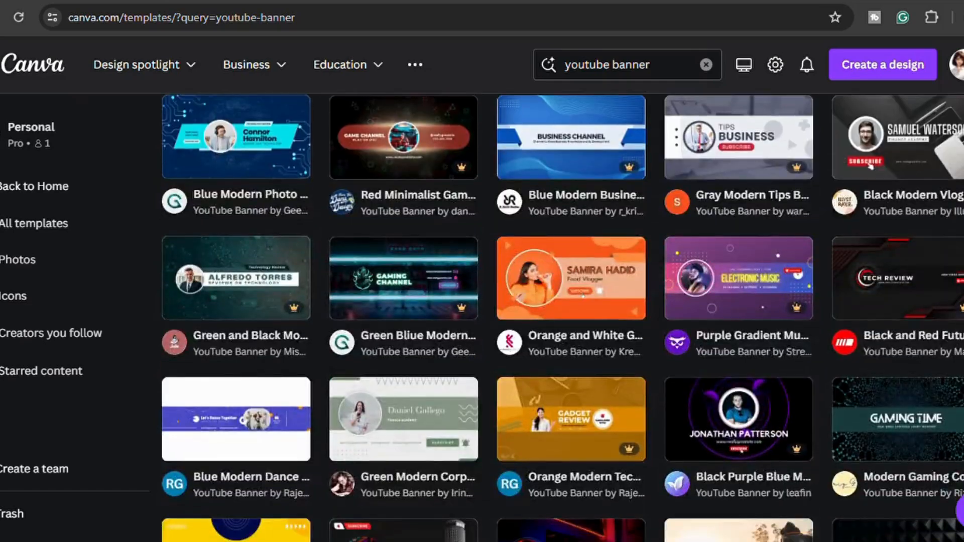
# Step: Open the Black Modern Vlogger YouTube Banner template and look through the similar templates listed with it
pyautogui.click(893, 140)
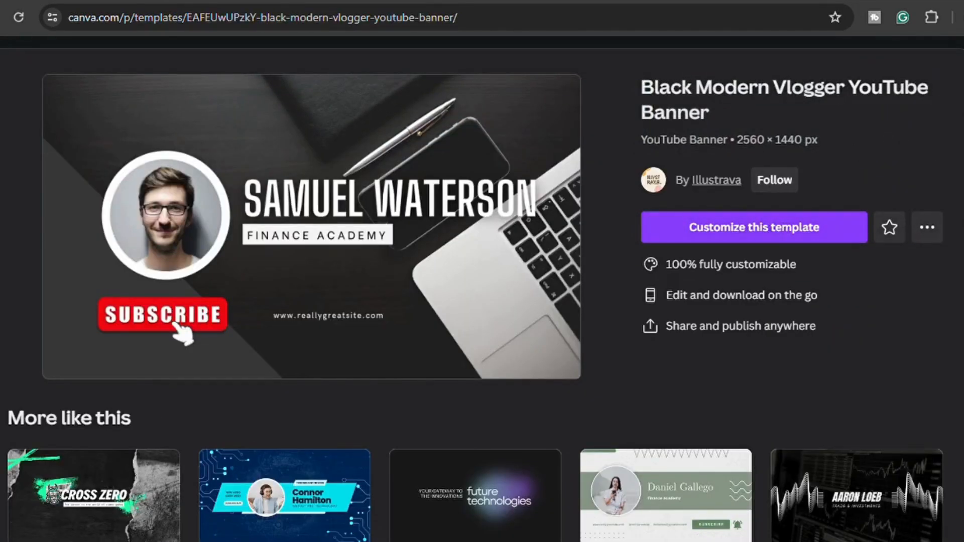
pyautogui.scroll(-4, 482, 289)
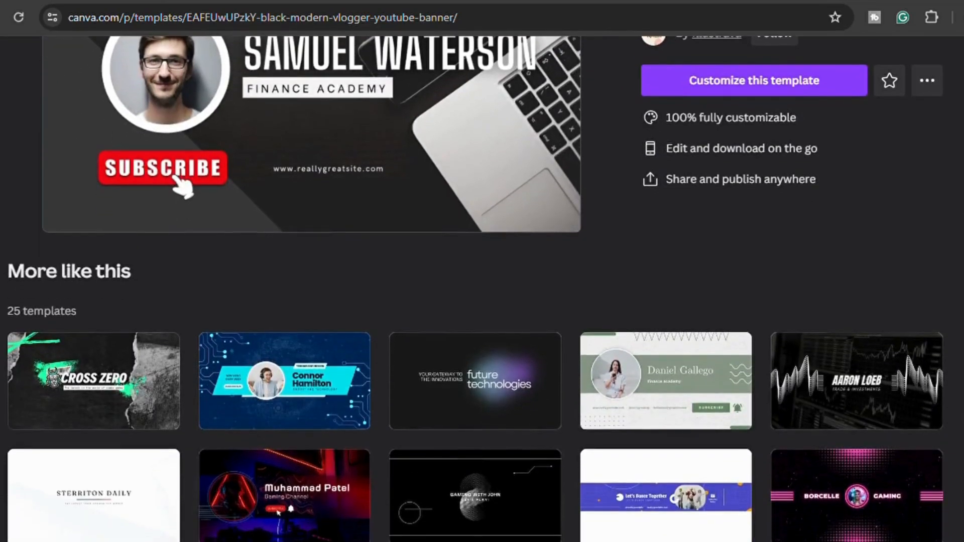
pyautogui.scroll(-1, 482, 289)
pyautogui.scroll(-1, 482, 289)
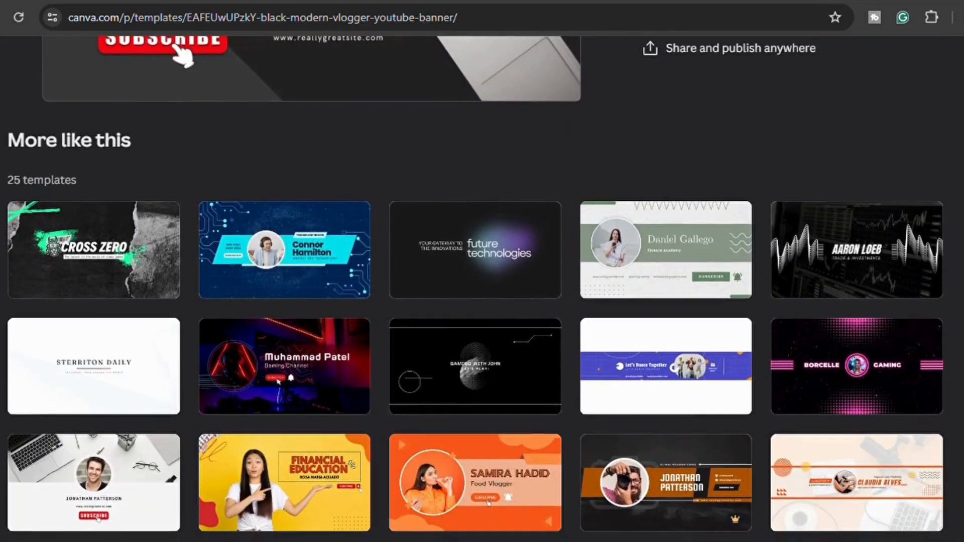
pyautogui.scroll(-5, 915, 326)
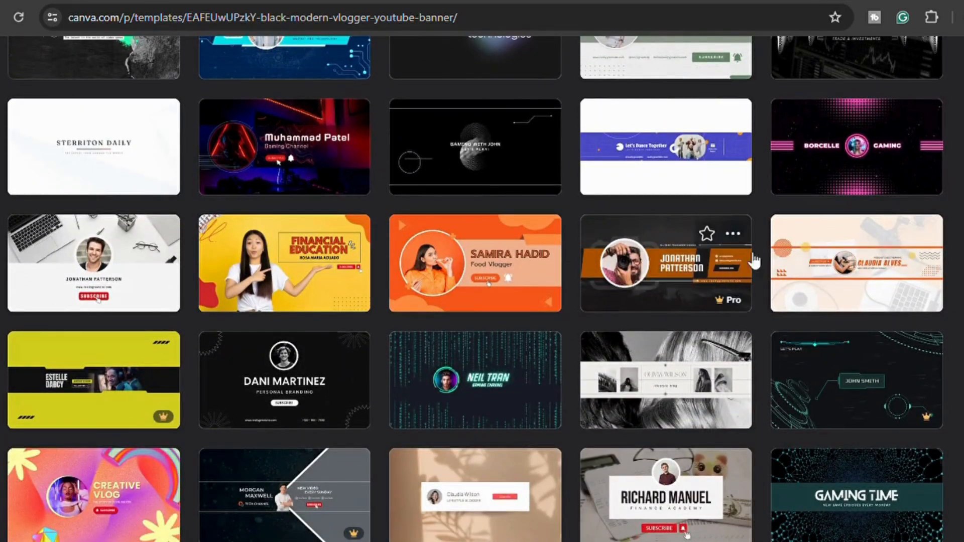
pyautogui.scroll(10, 768, 257)
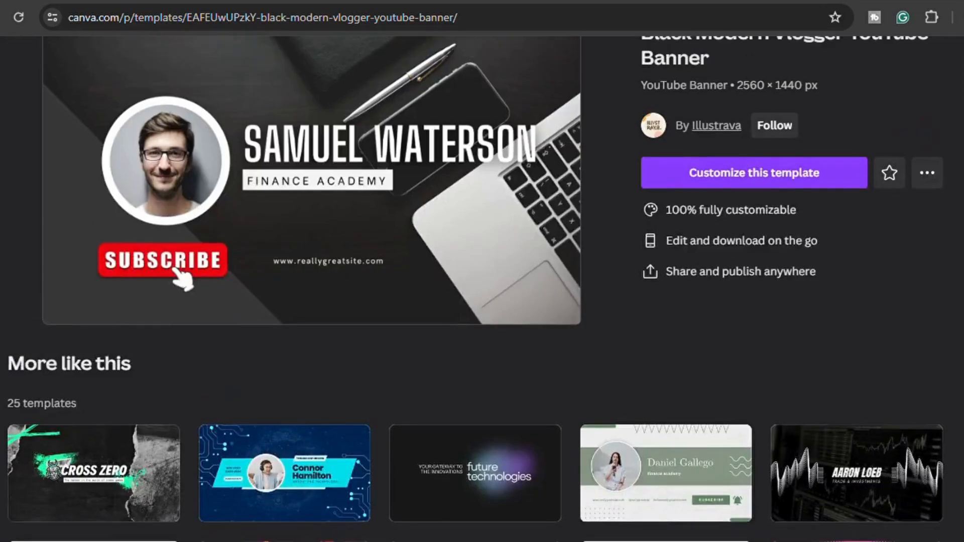
pyautogui.scroll(-6, 482, 289)
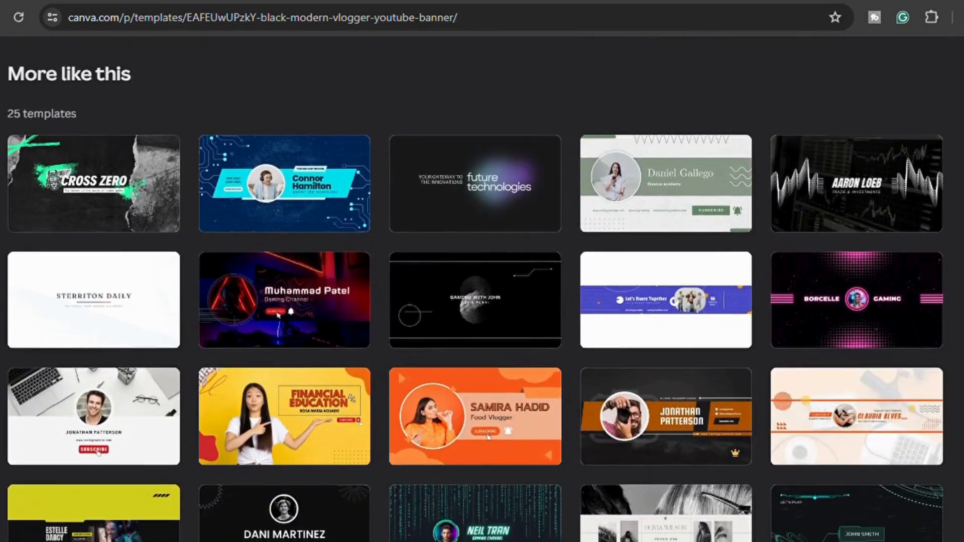
pyautogui.scroll(-3, 476, 300)
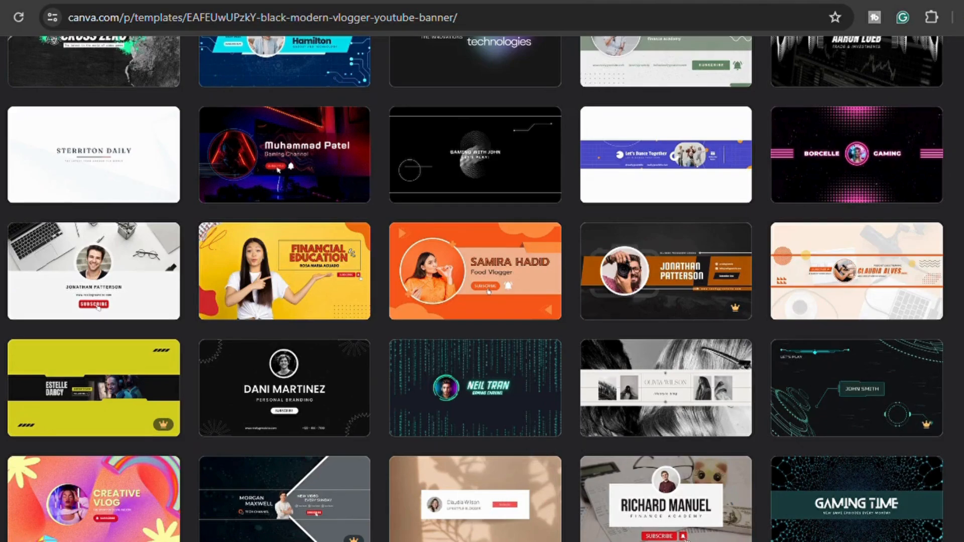
pyautogui.scroll(-2, 472, 454)
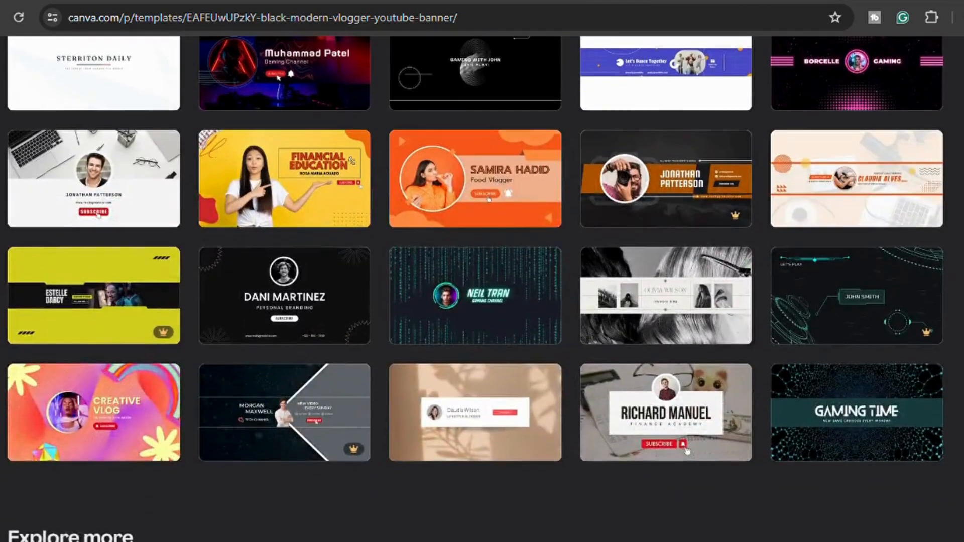
# Step: Open the Neutral Simple Minimalist Lifestyle Blogger YouTube Channel Art template for customization and close the duplicate browser tab
pyautogui.click(467, 430)
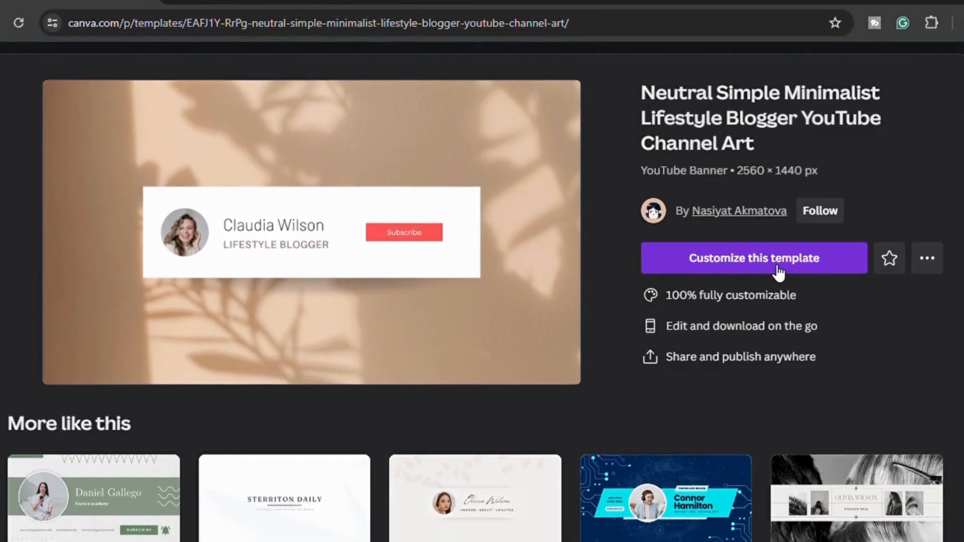
pyautogui.click(778, 266)
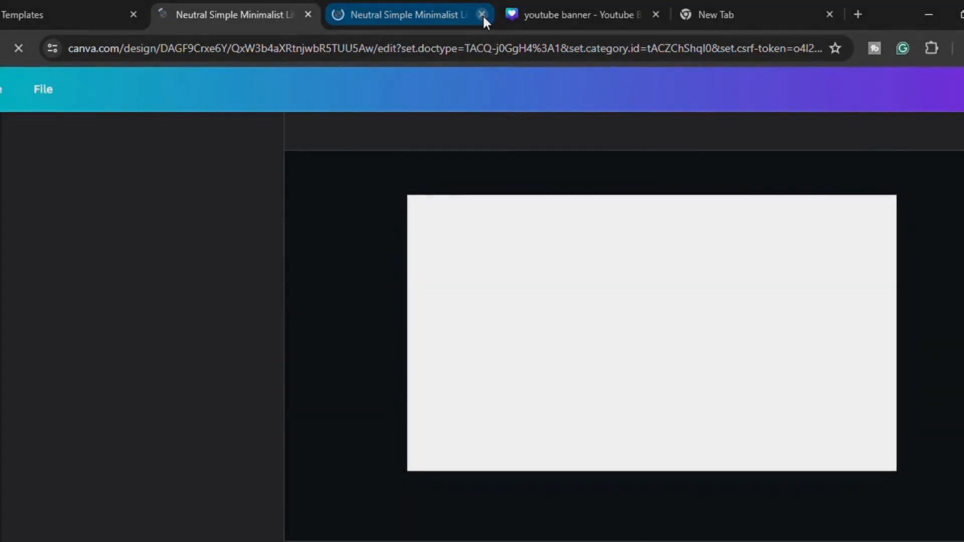
pyautogui.click(483, 16)
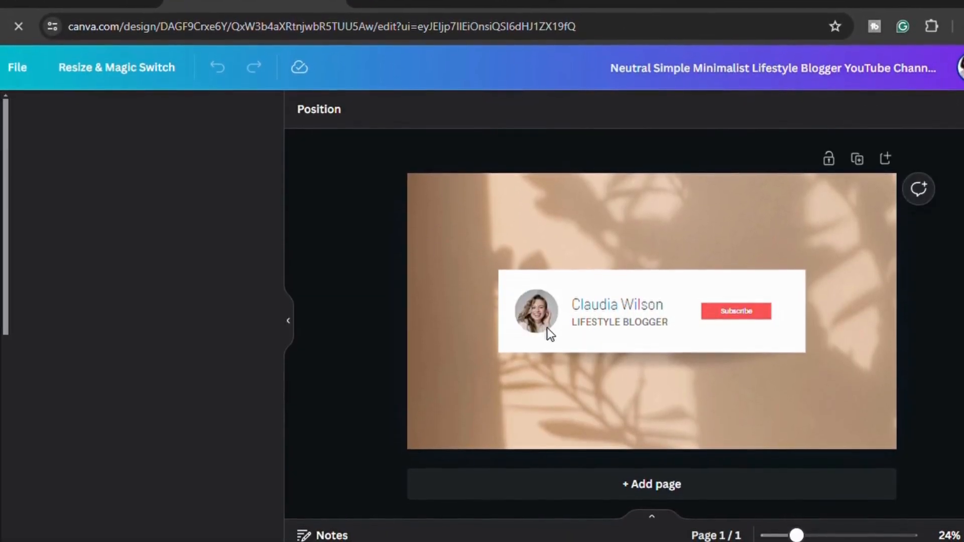
# Step: Delete the portrait photo from the round frame and add the uploaded YouTube logo with black background to the banner
pyautogui.click(541, 318)
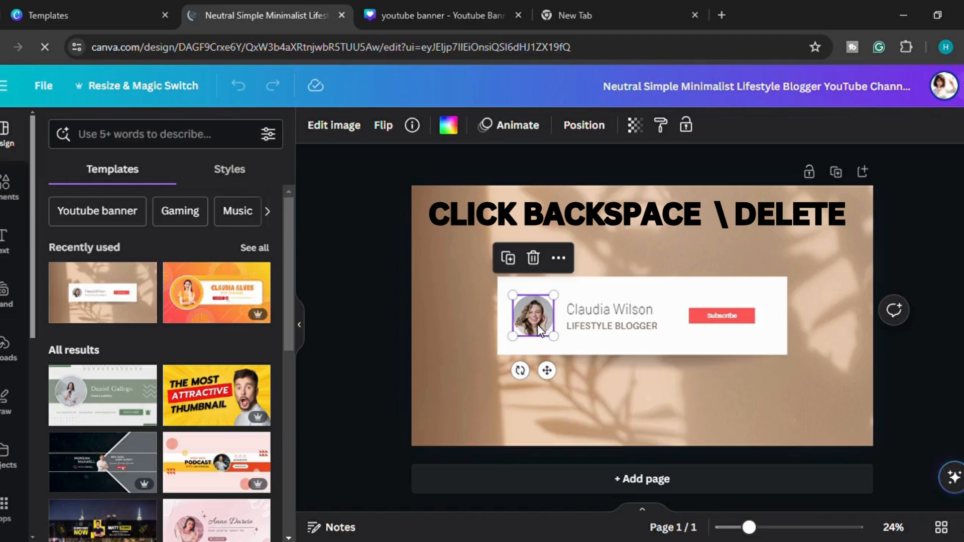
pyautogui.press('BackSpace')
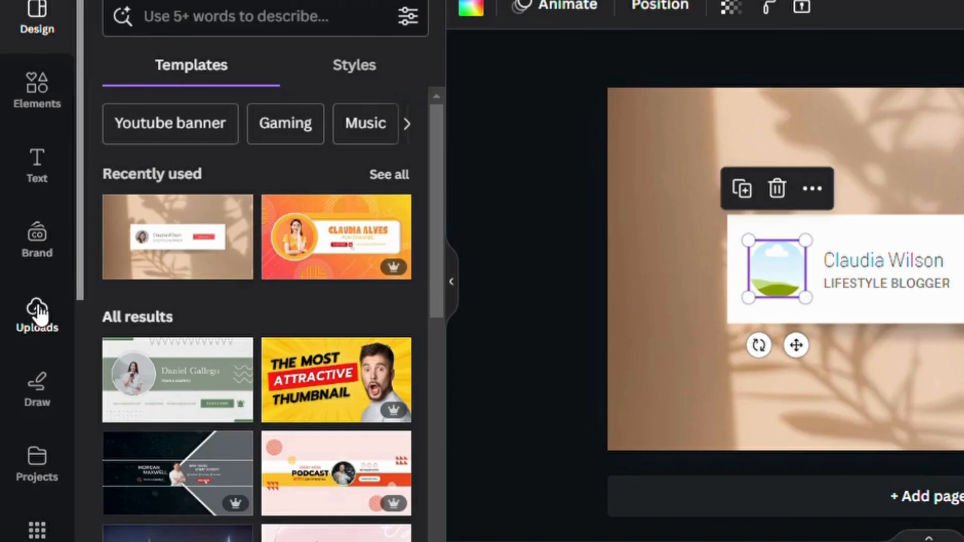
pyautogui.click(38, 312)
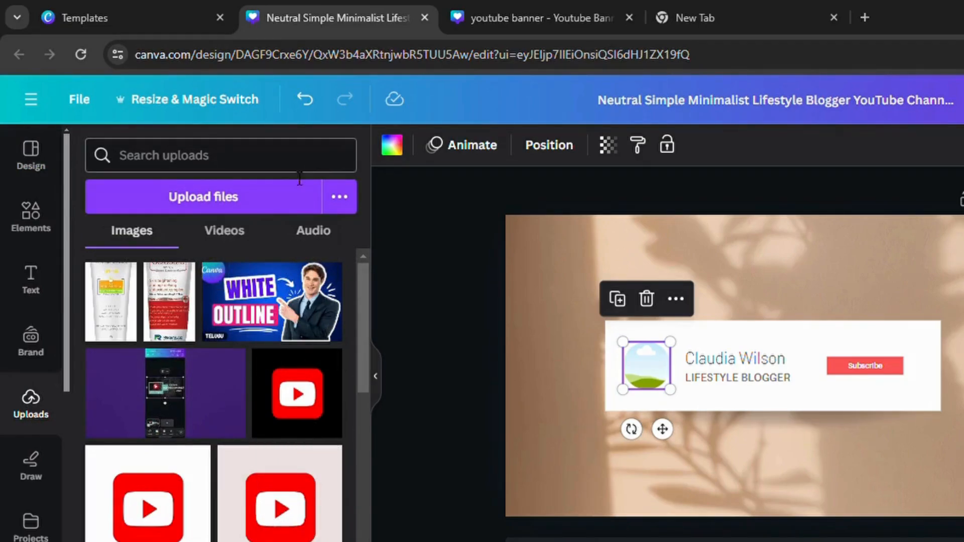
pyautogui.click(294, 202)
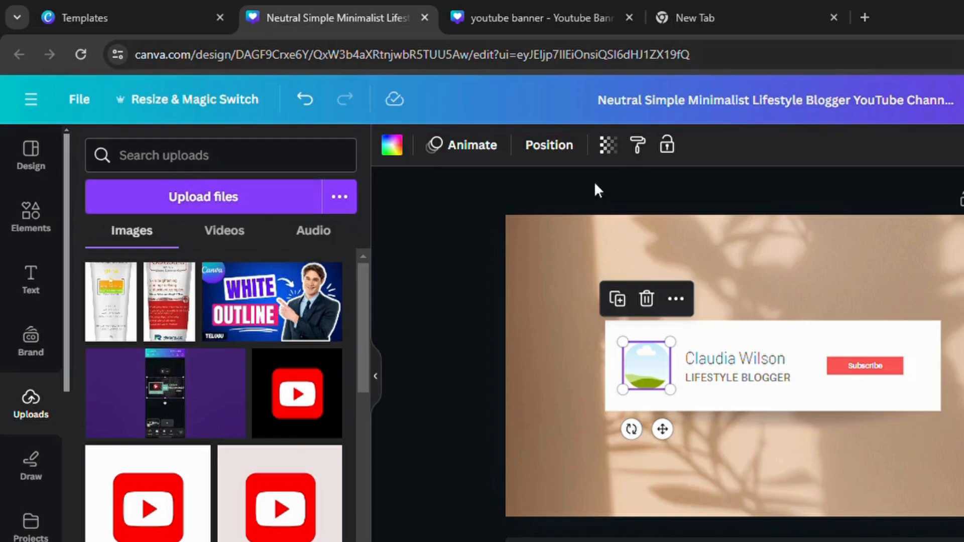
pyautogui.click(313, 405)
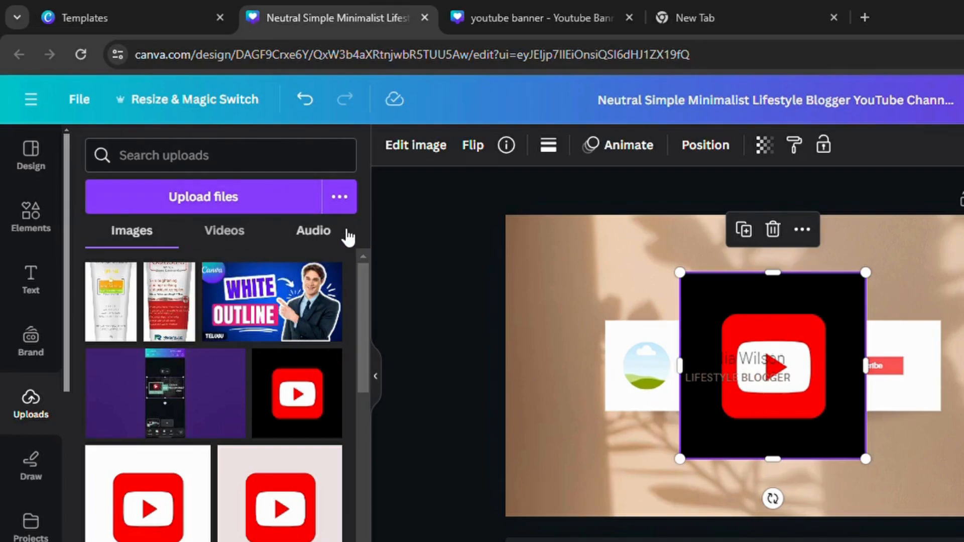
# Step: Shrink the YouTube logo image and place it inside the empty round frame beside the channel name
pyautogui.moveTo(755, 334); pyautogui.dragTo(663, 340)
pyautogui.moveTo(786, 289); pyautogui.dragTo(670, 398)
pyautogui.moveTo(631, 453); pyautogui.dragTo(650, 399)
pyautogui.moveTo(680, 338); pyautogui.dragTo(640, 378)
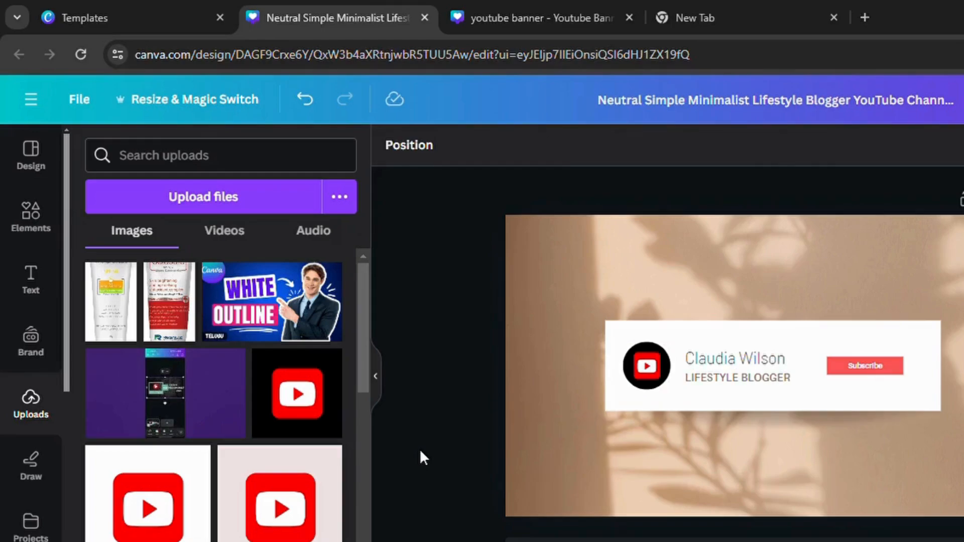
# Step: Replace the channel name text on the white card with "teluguytgrowth"
pyautogui.doubleClick(711, 370)
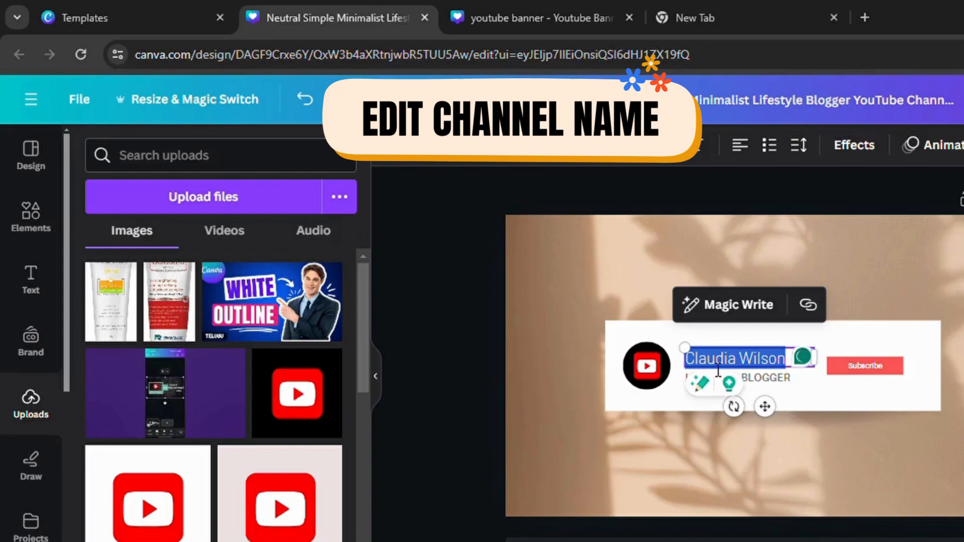
pyautogui.write('teluguytgro')
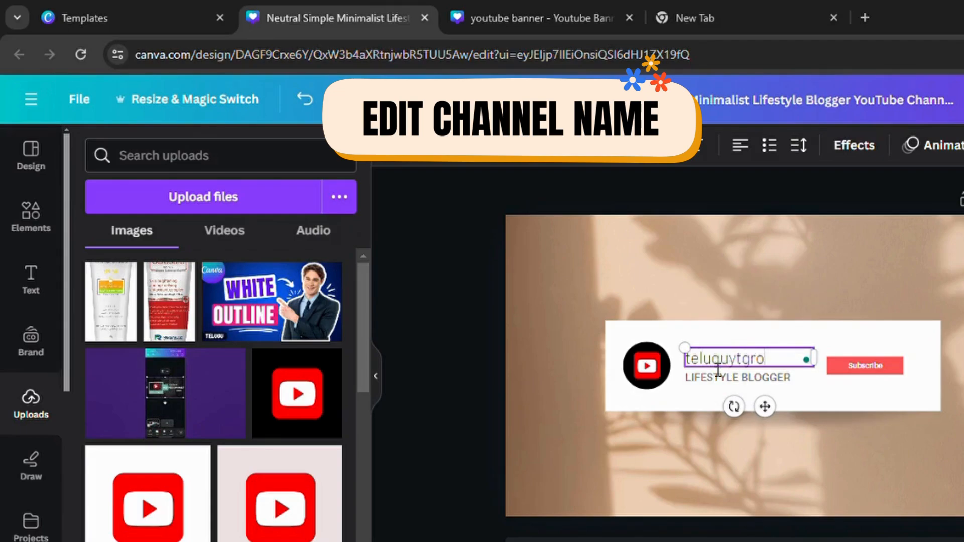
pyautogui.write('wth')
# Step: Replace the "LIFESTYLE BLOGGER" subtitle under the channel name with "CANVA TIPS"
pyautogui.doubleClick(718, 378)
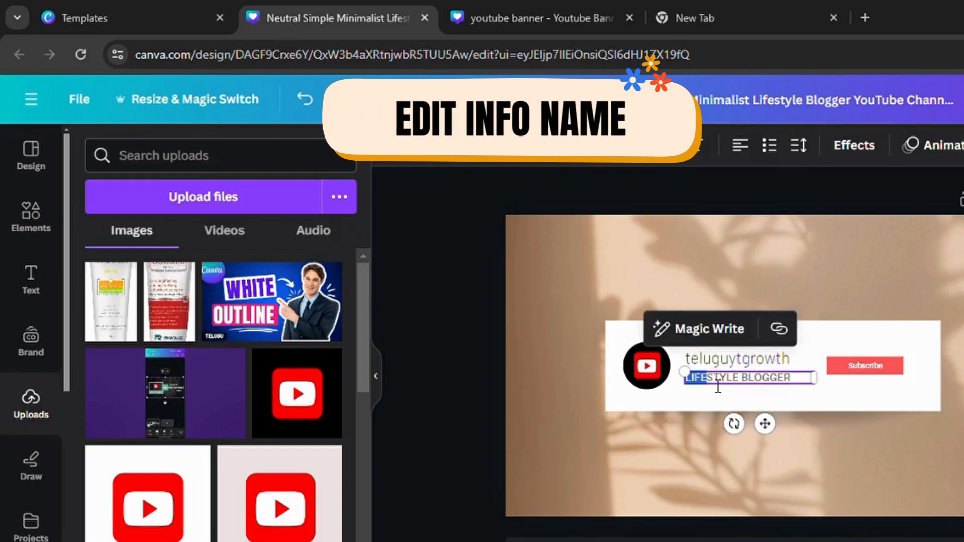
pyautogui.hotkey('ctrl', 'a')
pyautogui.write('CA')
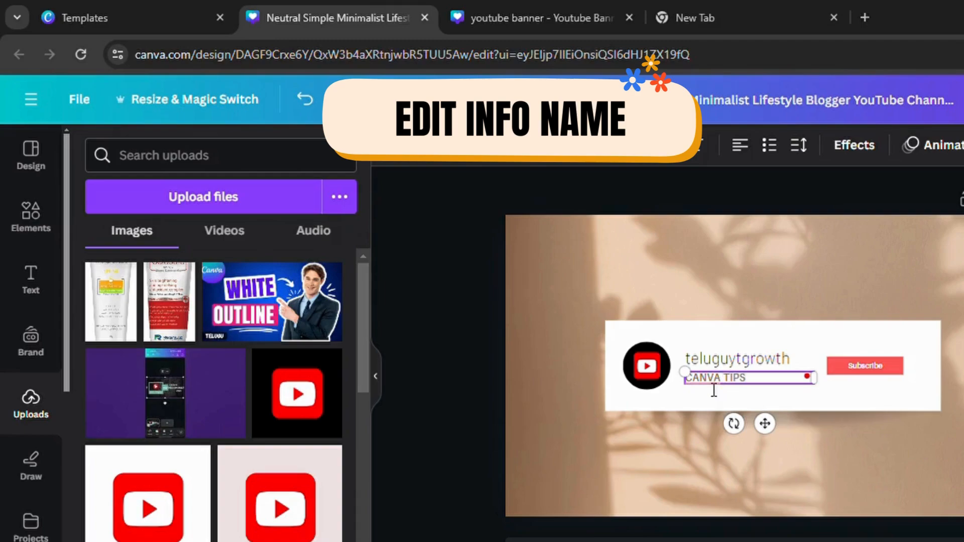
pyautogui.click(403, 480)
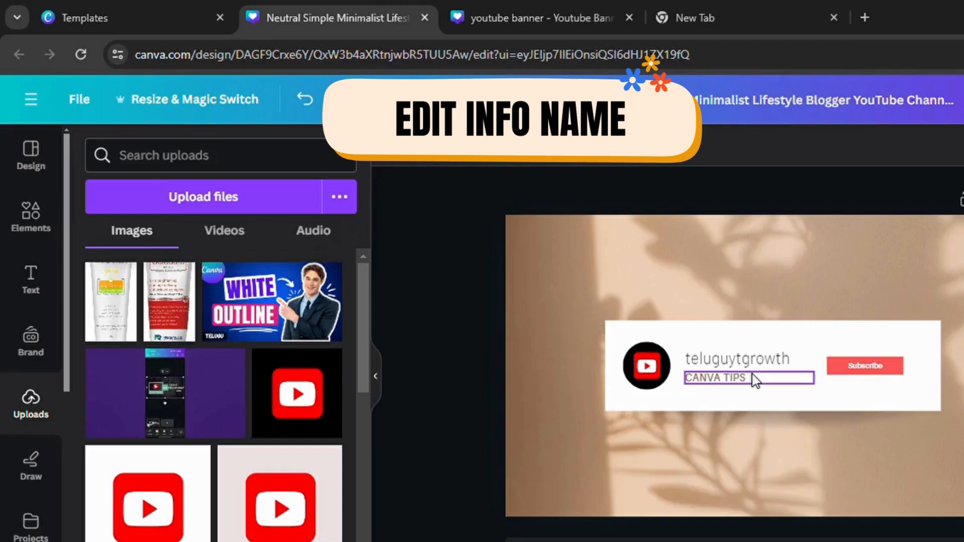
# Step: Change the Subscribe button's fill color to pure red
pyautogui.click(863, 369)
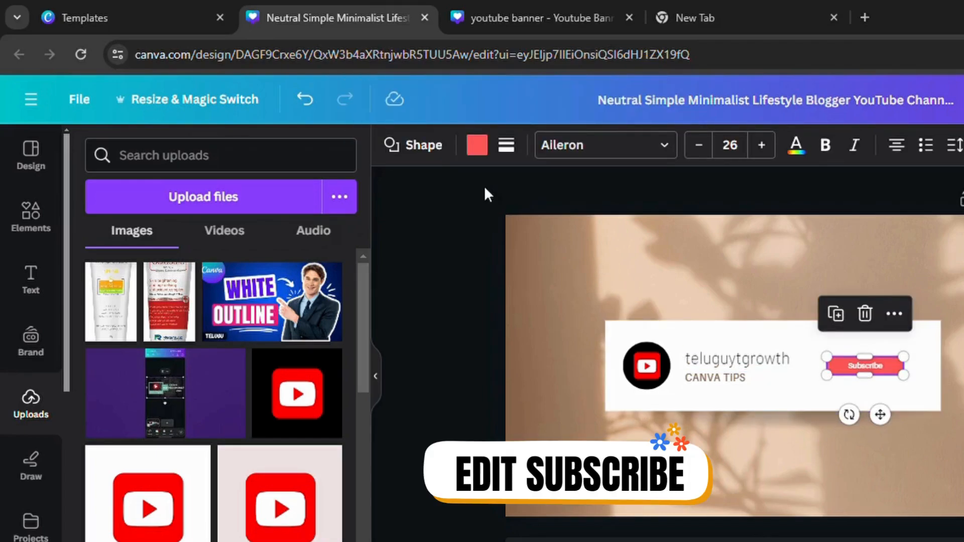
pyautogui.click(477, 145)
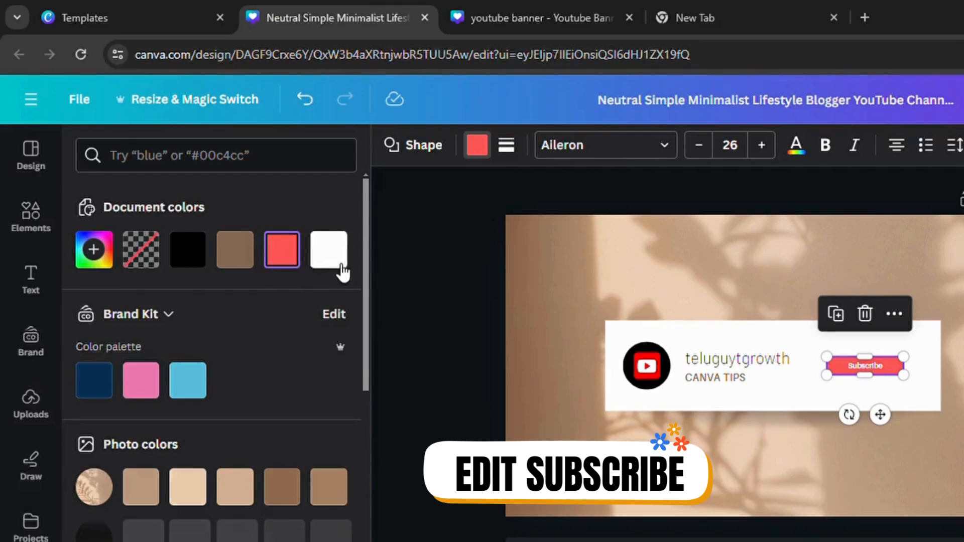
pyautogui.click(141, 541)
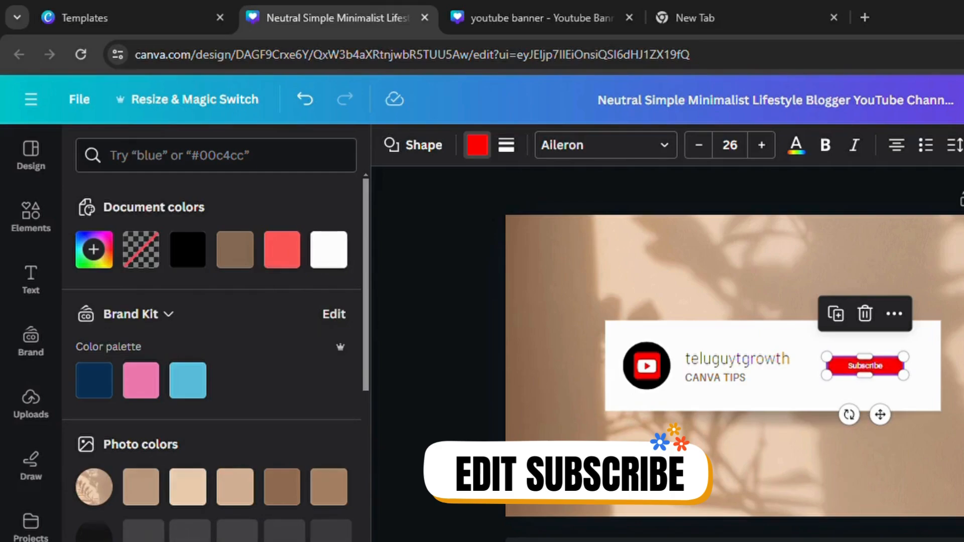
pyautogui.click(428, 517)
pyautogui.click(532, 332)
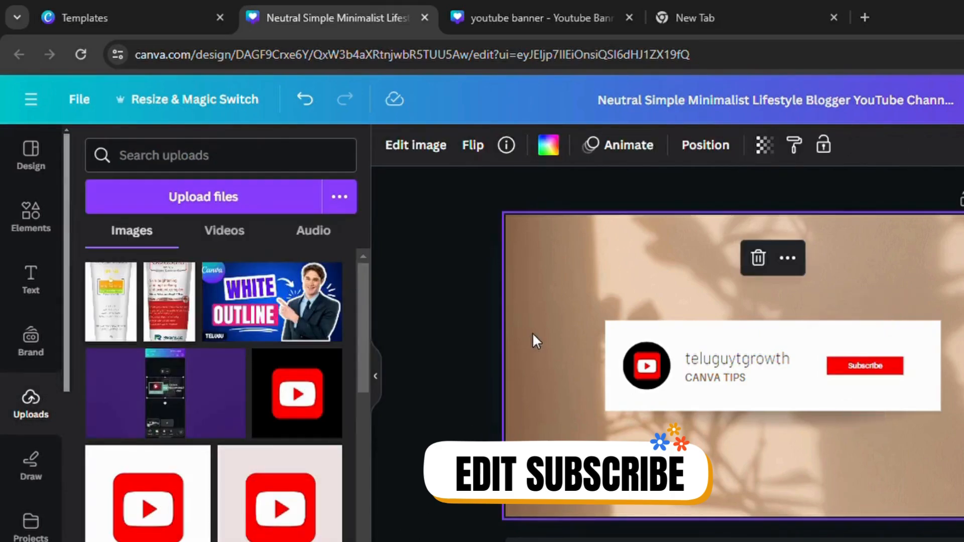
pyautogui.press('Delete')
pyautogui.hotkey('ctrl', 'z')
# Step: Try red, black and light blue for the banner background, and finish with the custom light grey #D0D6D8
pyautogui.click(548, 155)
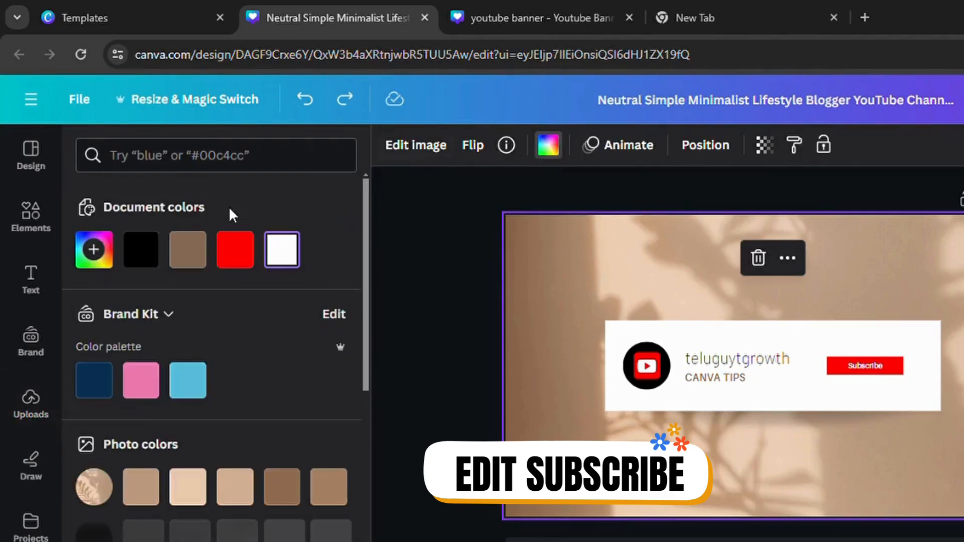
pyautogui.click(233, 259)
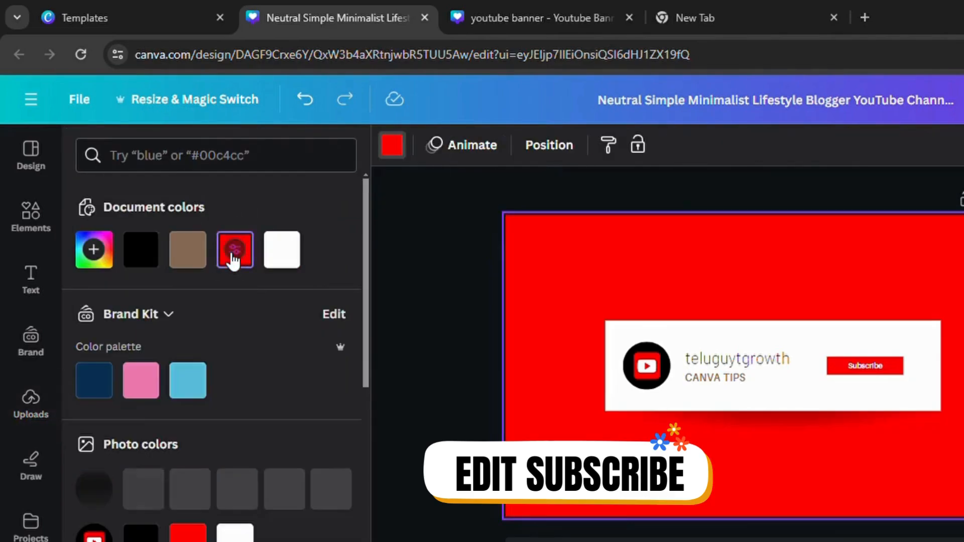
pyautogui.click(141, 251)
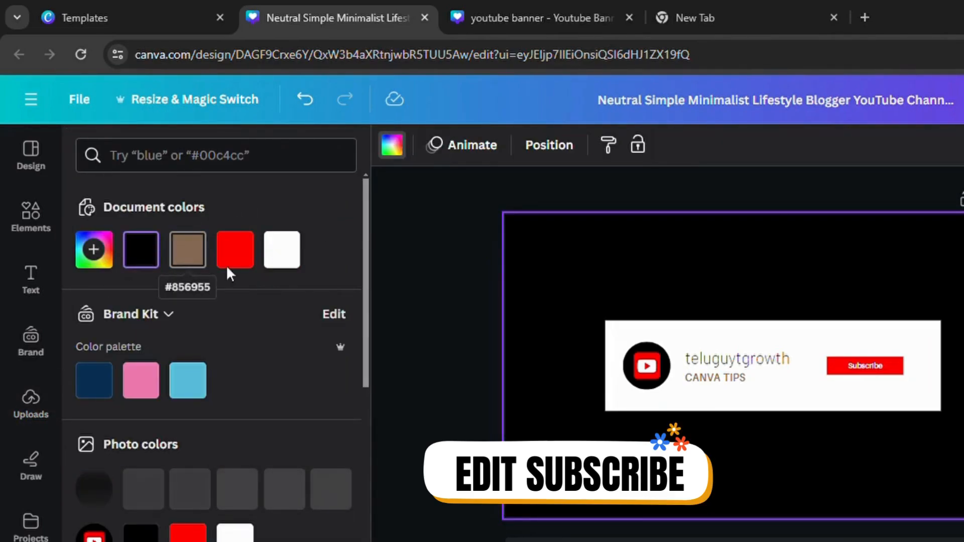
pyautogui.click(189, 384)
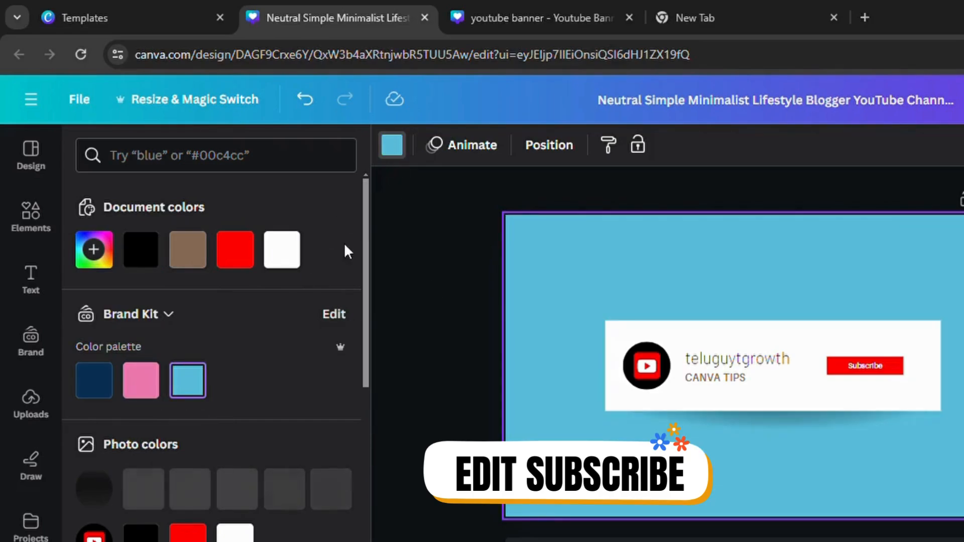
pyautogui.click(101, 252)
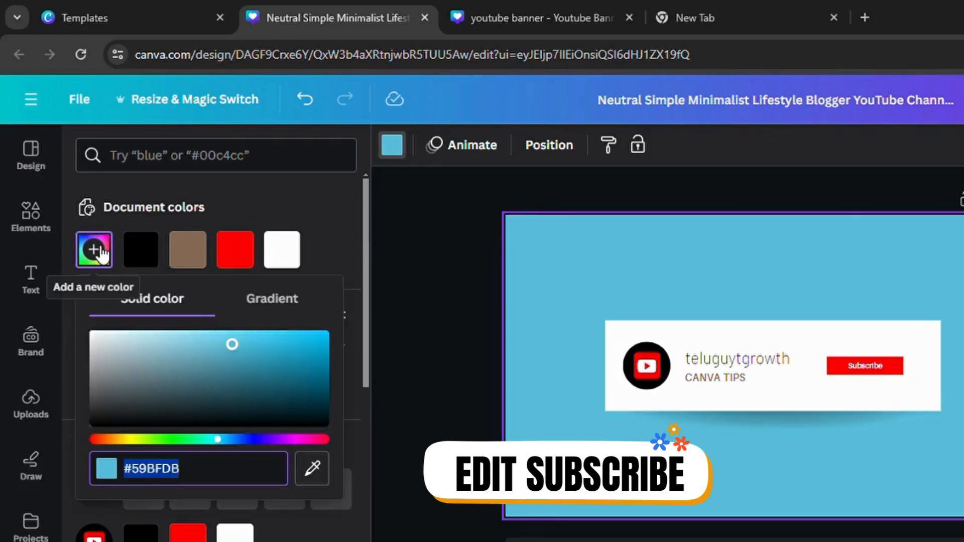
pyautogui.moveTo(233, 351); pyautogui.dragTo(101, 346)
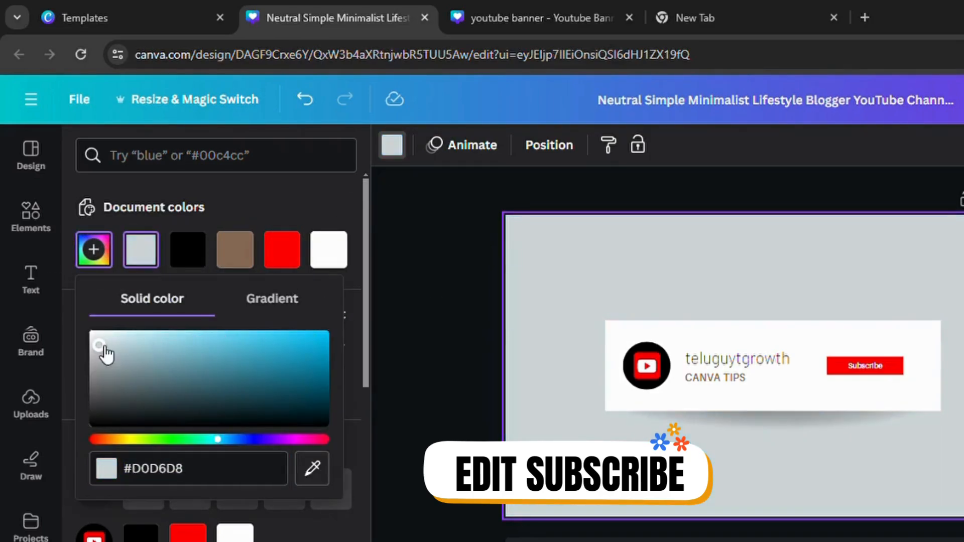
pyautogui.click(425, 329)
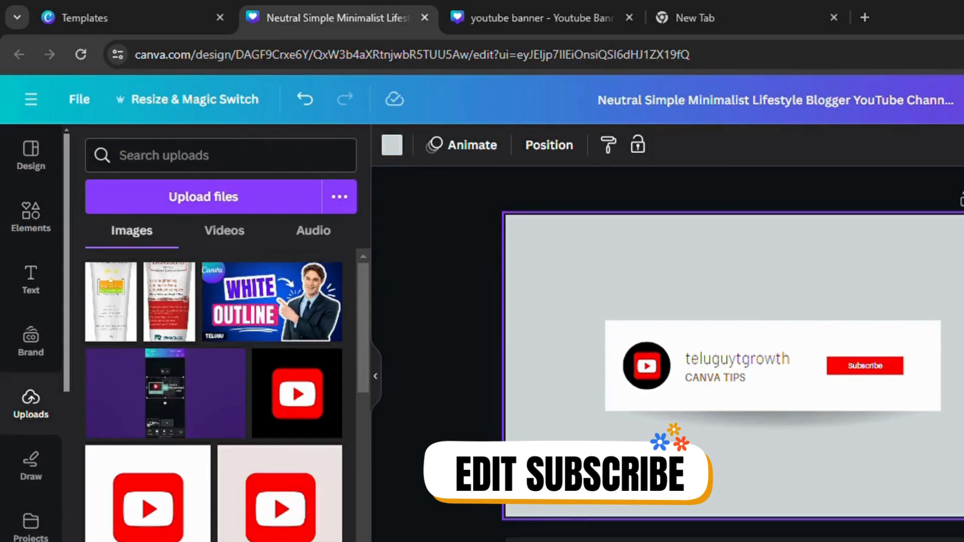
# Step: Search the elements library for "background" and limit the results to photos
pyautogui.click(31, 234)
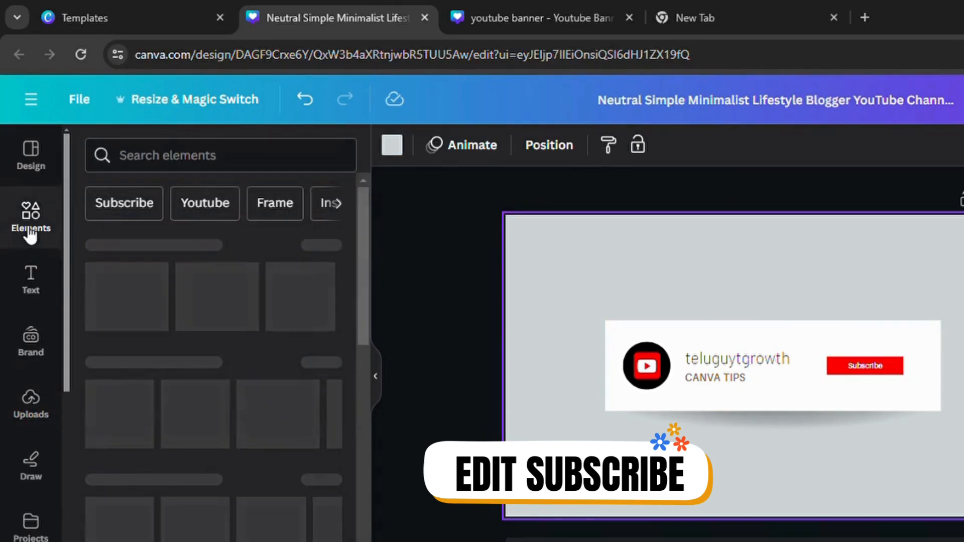
pyautogui.click(175, 161)
pyautogui.write('backgrowun')
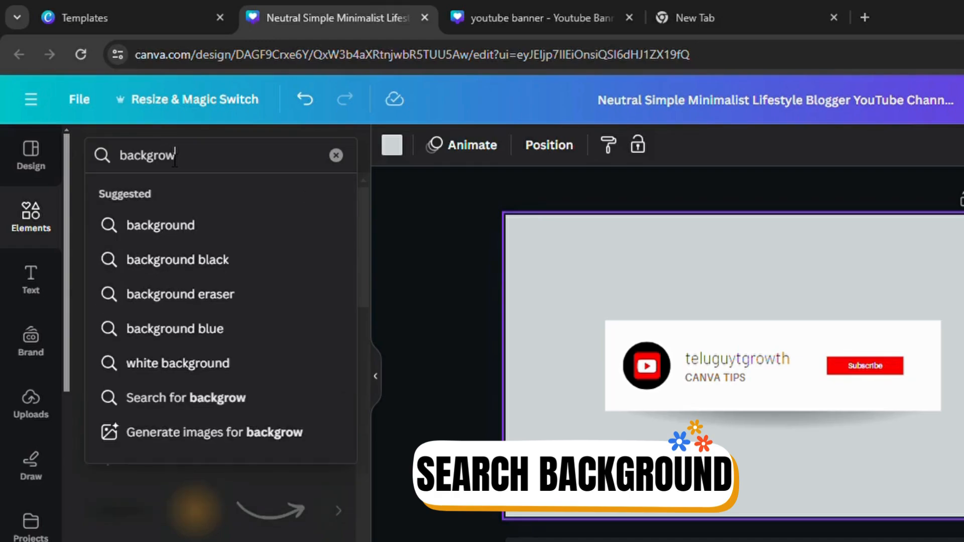
pyautogui.press('BackSpace')
pyautogui.press('BackSpace')
pyautogui.press('BackSpace')
pyautogui.write('und')
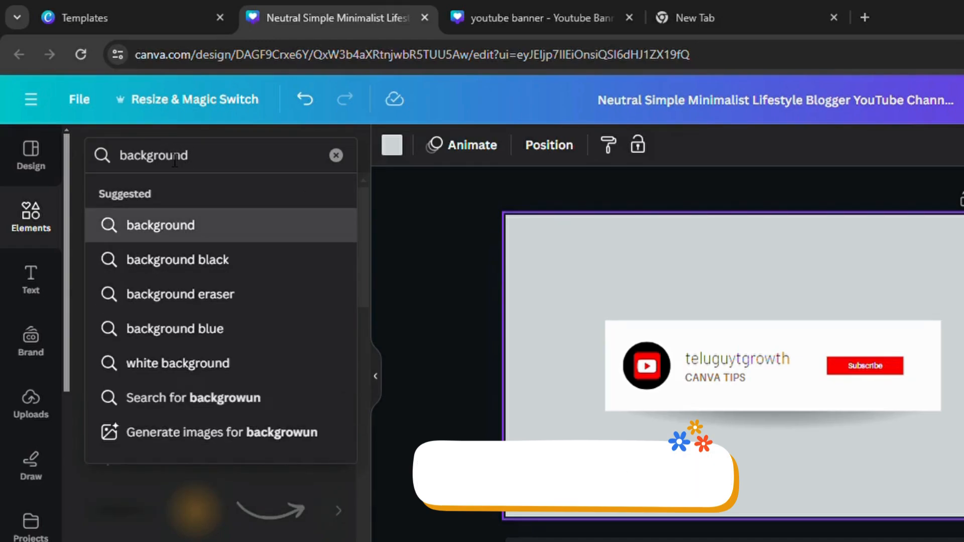
pyautogui.press('Return')
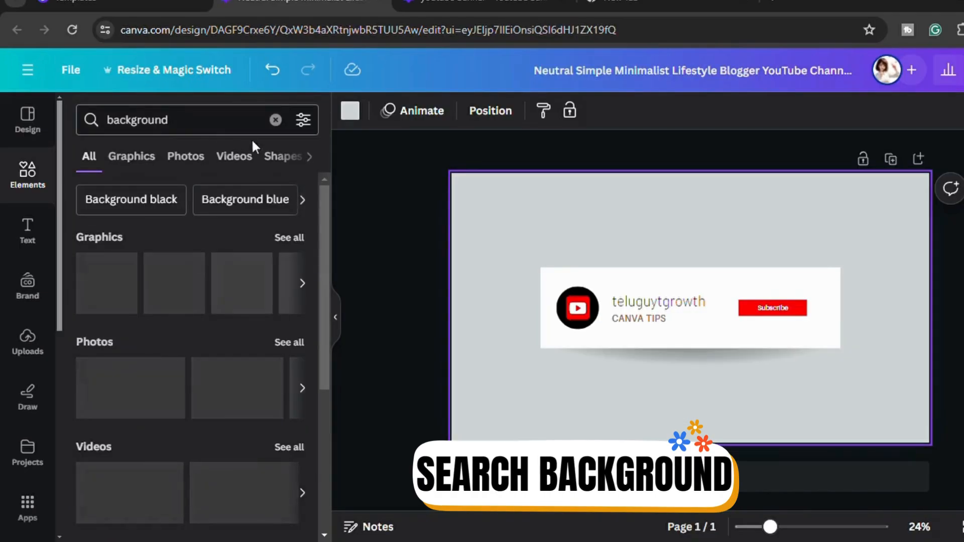
pyautogui.click(207, 162)
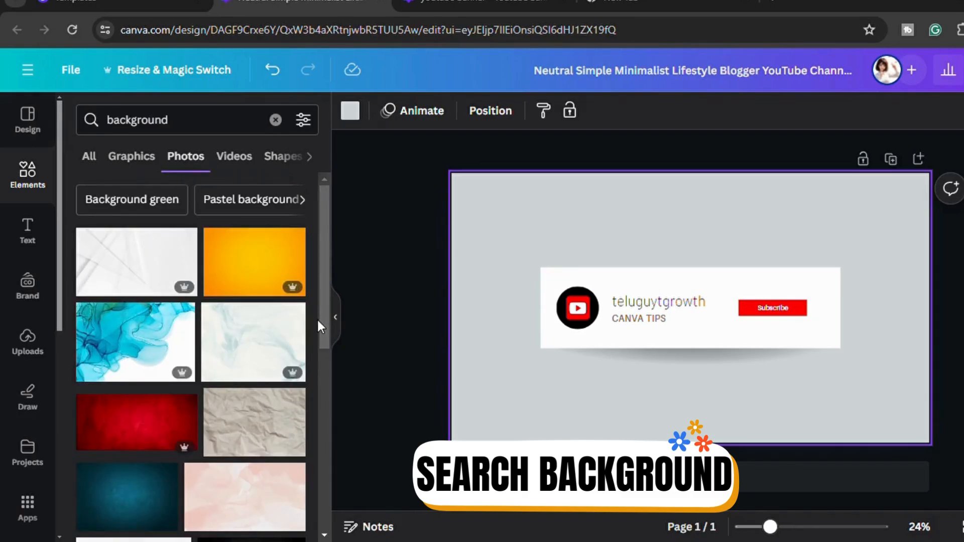
# Step: Add the dark black textured wall photo to the design and make it the banner's background
pyautogui.moveTo(327, 285); pyautogui.dragTo(324, 327)
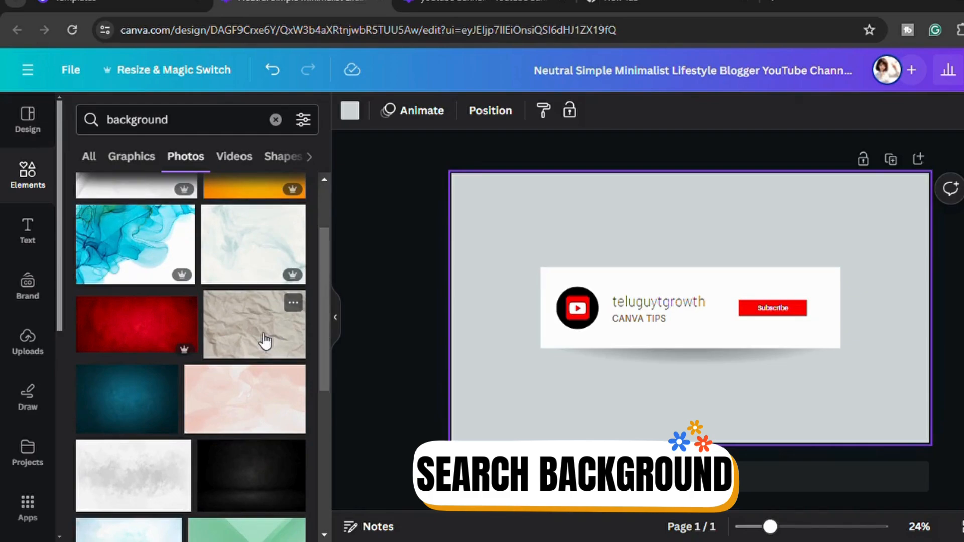
pyautogui.moveTo(319, 301); pyautogui.dragTo(316, 330)
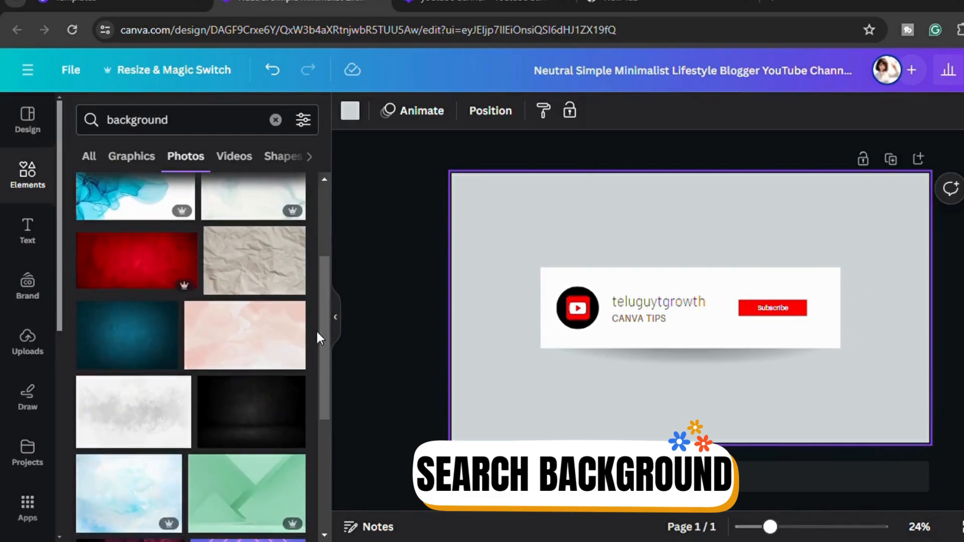
pyautogui.click(235, 416)
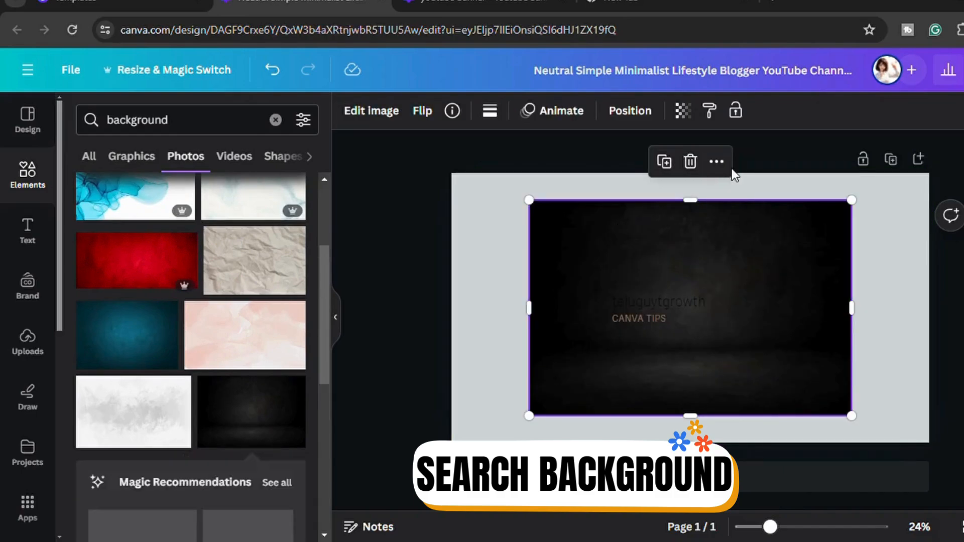
pyautogui.click(721, 161)
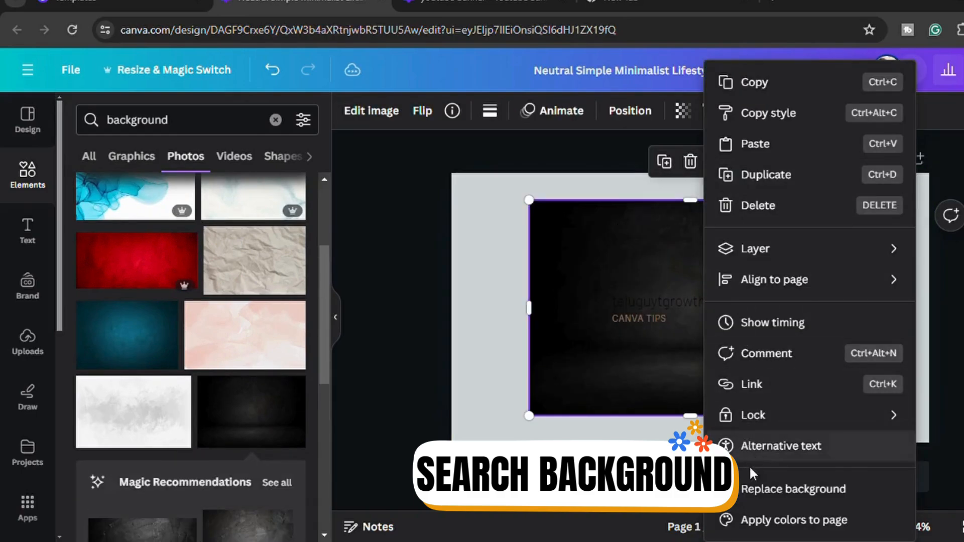
pyautogui.click(755, 489)
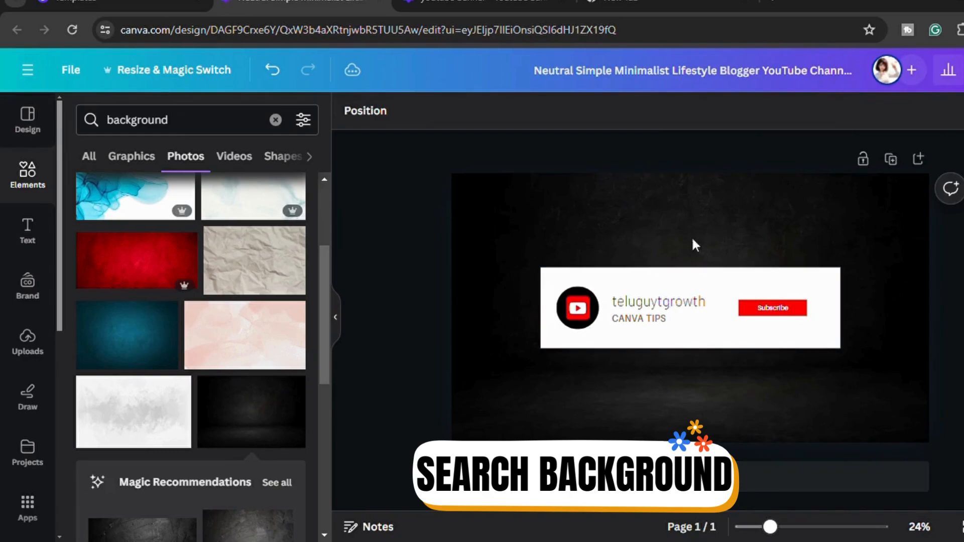
# Step: Recolor the white card behind the channel name, trying light grey, light blue, purple and yellow before settling on lime green
pyautogui.click(601, 282)
pyautogui.click(428, 110)
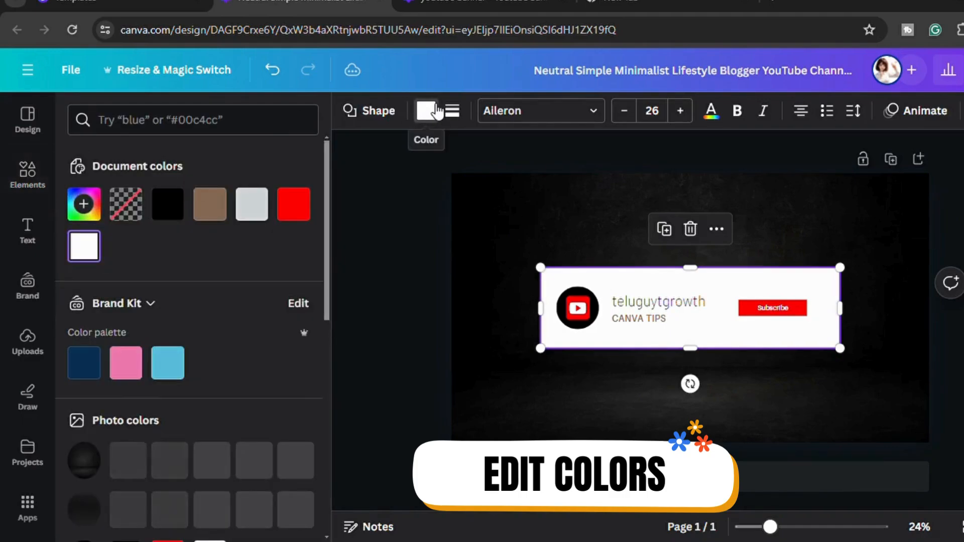
pyautogui.click(258, 203)
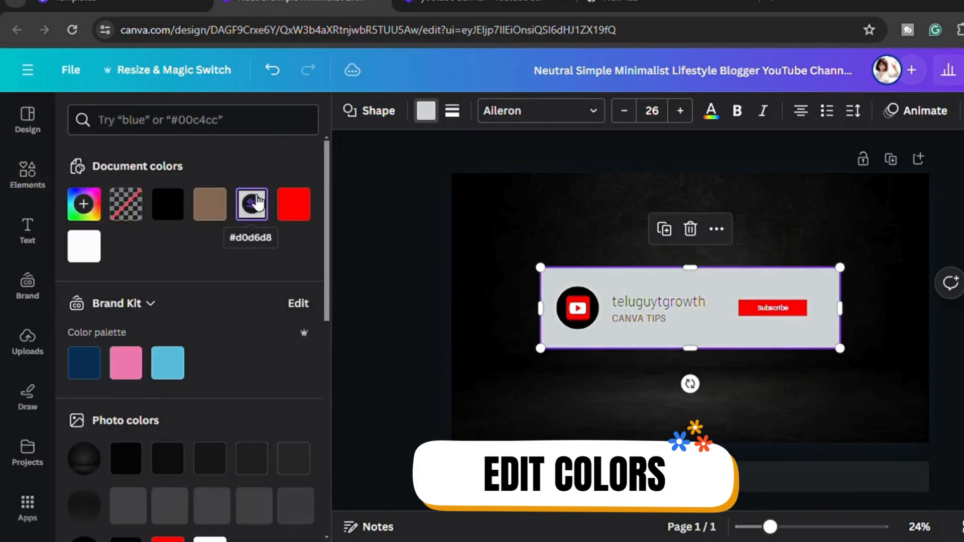
pyautogui.click(168, 372)
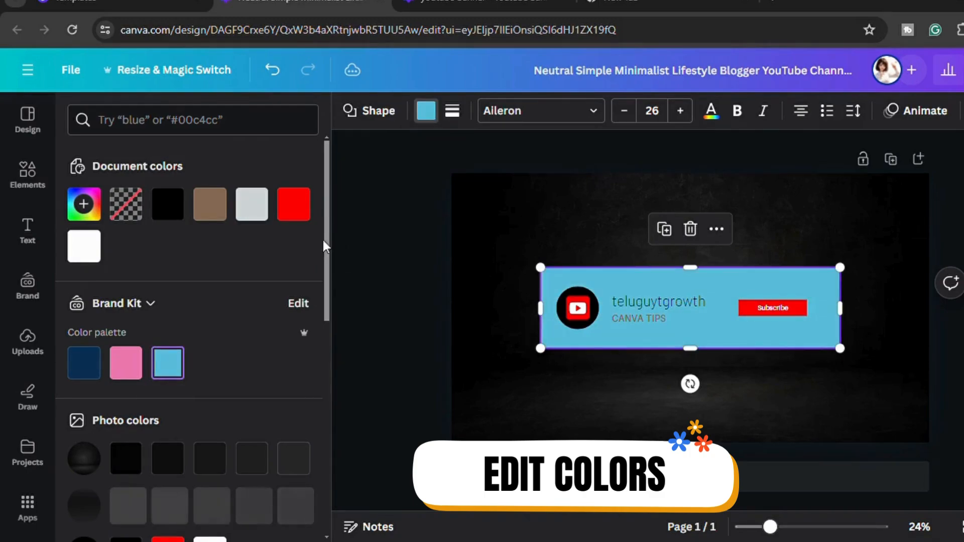
pyautogui.scroll(-5, 282, 362)
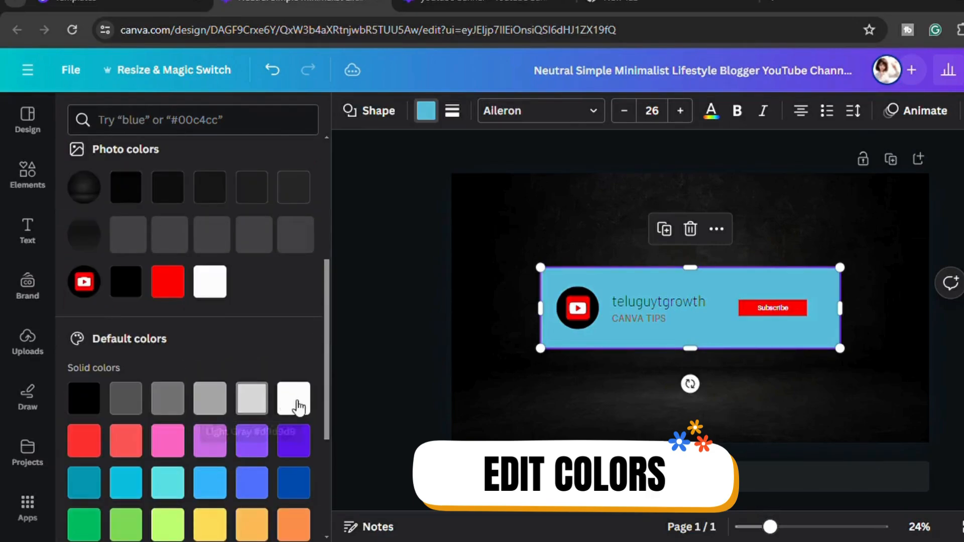
pyautogui.click(258, 450)
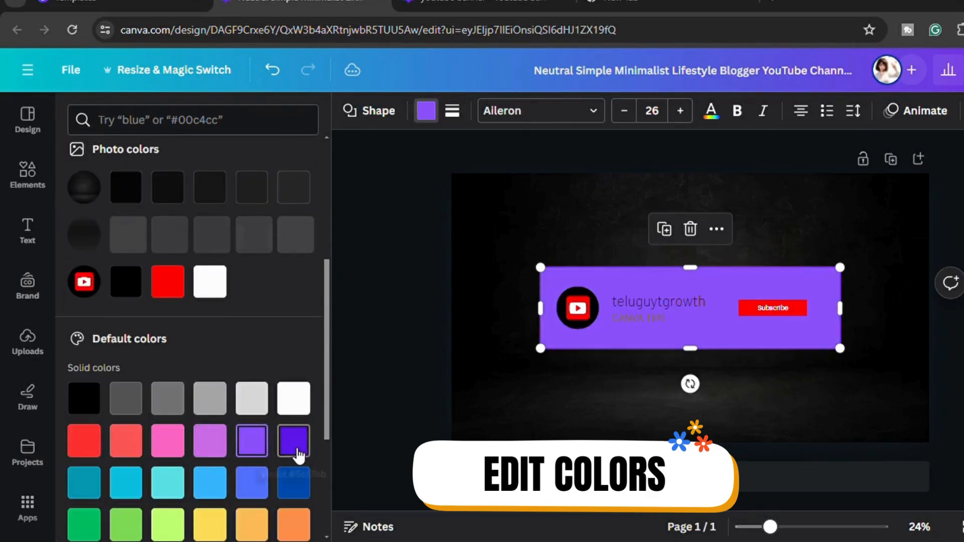
pyautogui.click(295, 441)
pyautogui.click(262, 453)
pyautogui.click(167, 522)
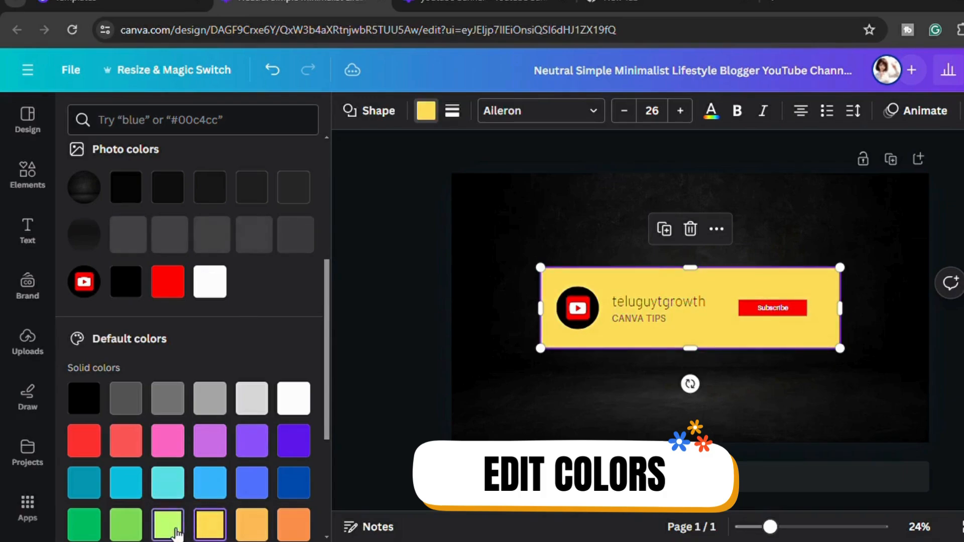
pyautogui.press('Escape')
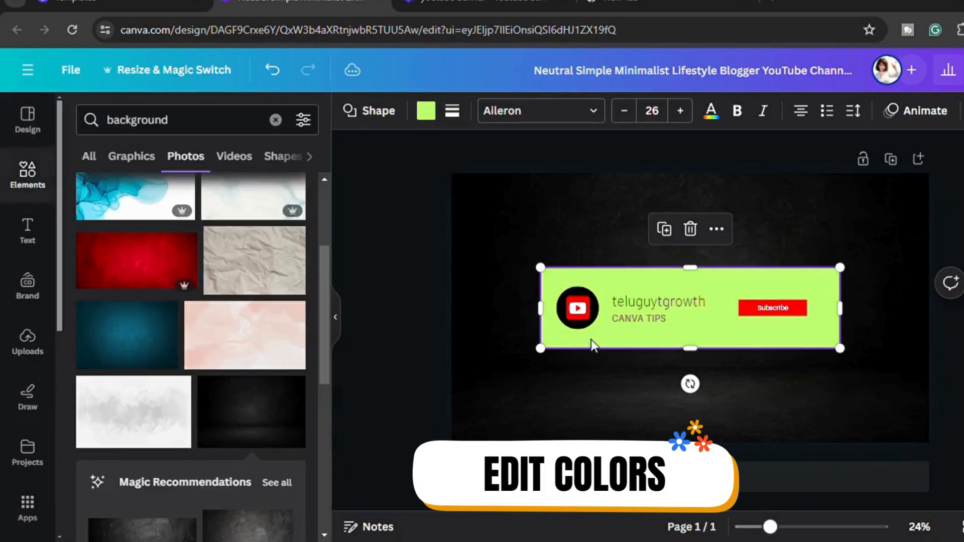
# Step: Make the channel name bold and capitalize its first letter so it reads "Teluguytgrowth"
pyautogui.click(631, 300)
pyautogui.click(604, 118)
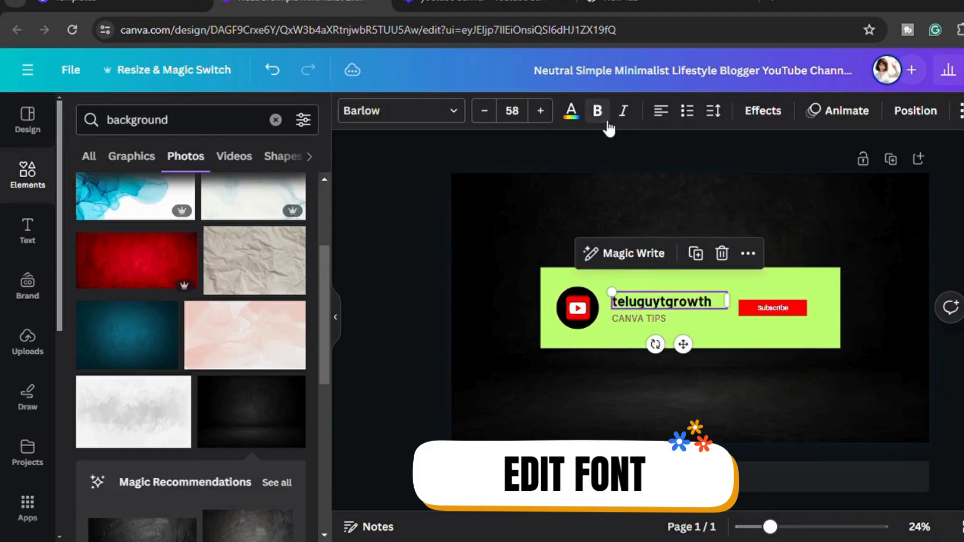
pyautogui.click(617, 305)
pyautogui.press('BackSpace')
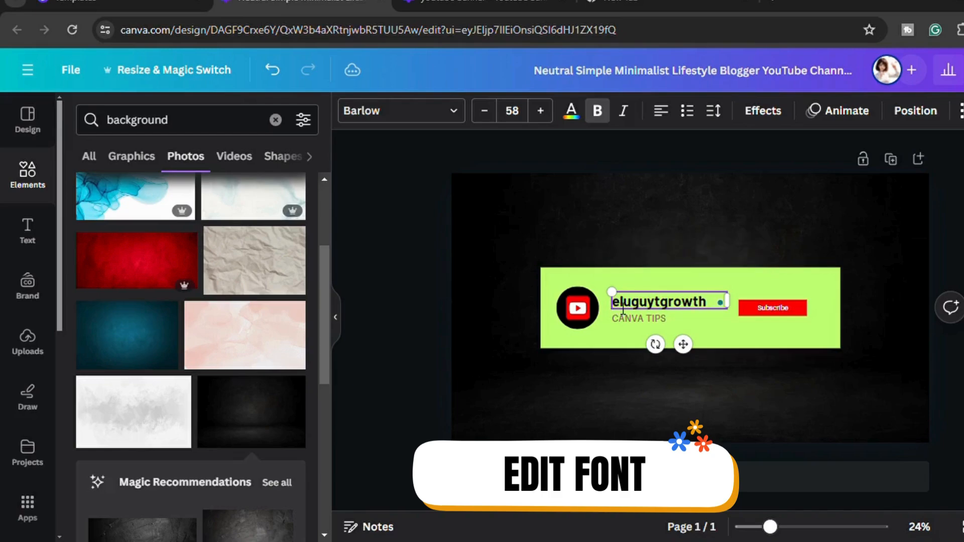
pyautogui.write('T')
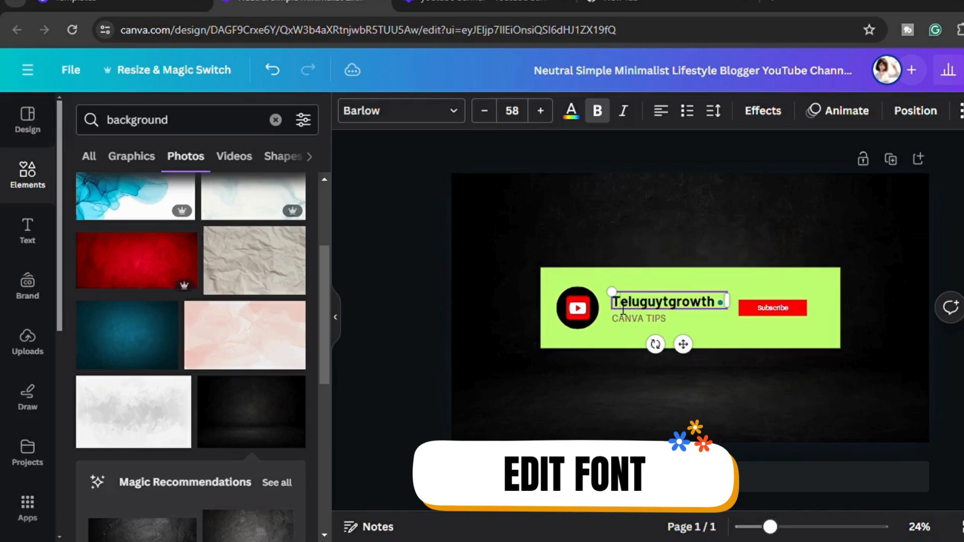
# Step: Set the channel name's font to Anton after comparing it with Comic Sans and Lilita One
pyautogui.click(455, 119)
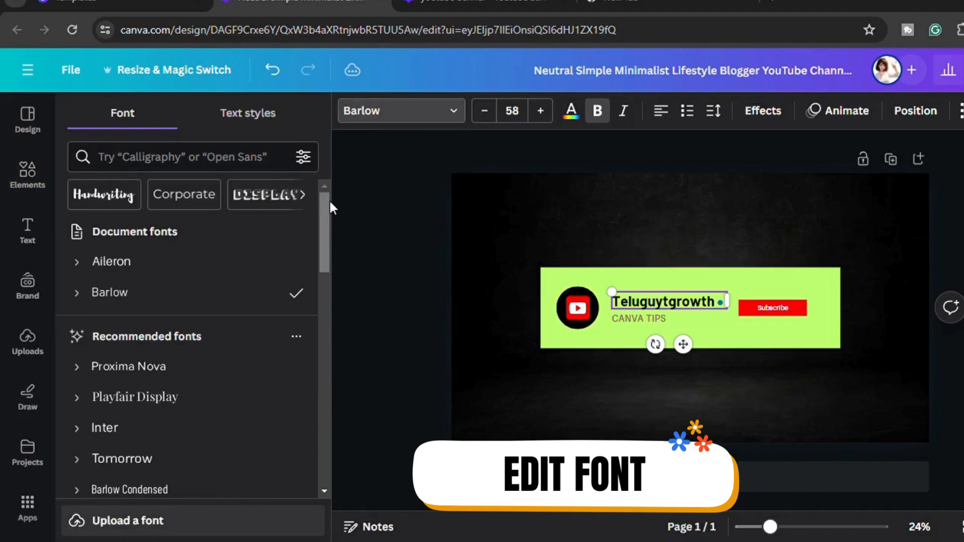
pyautogui.moveTo(329, 201); pyautogui.dragTo(309, 286)
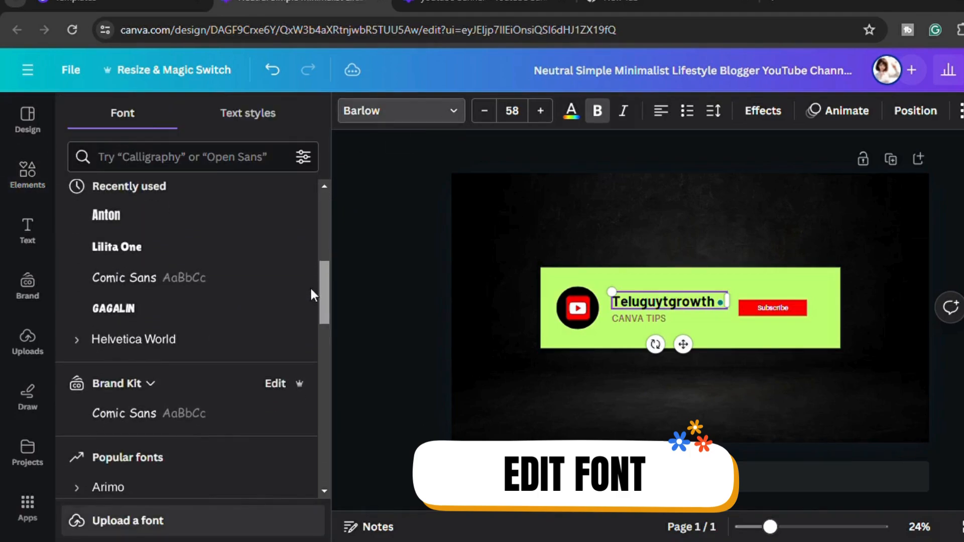
pyautogui.click(213, 233)
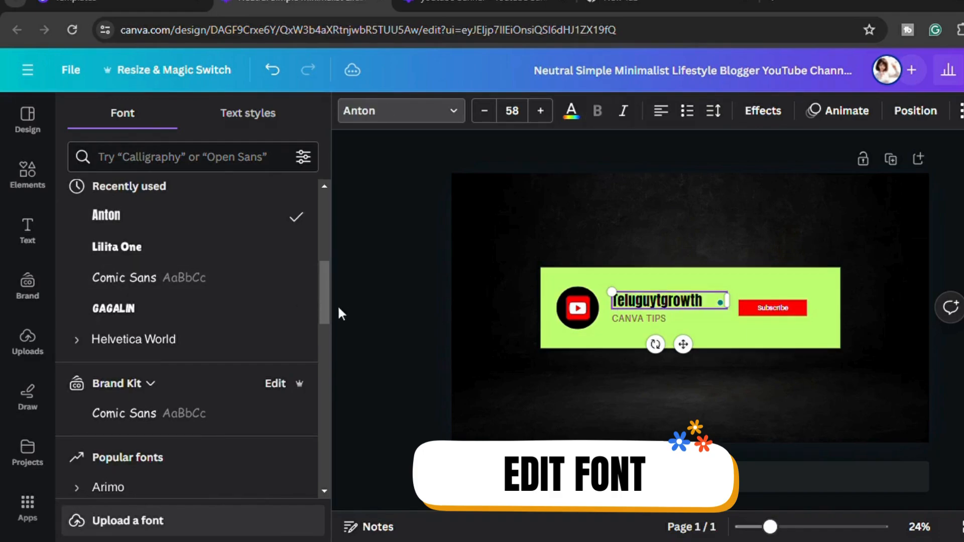
pyautogui.moveTo(327, 305); pyautogui.dragTo(327, 336)
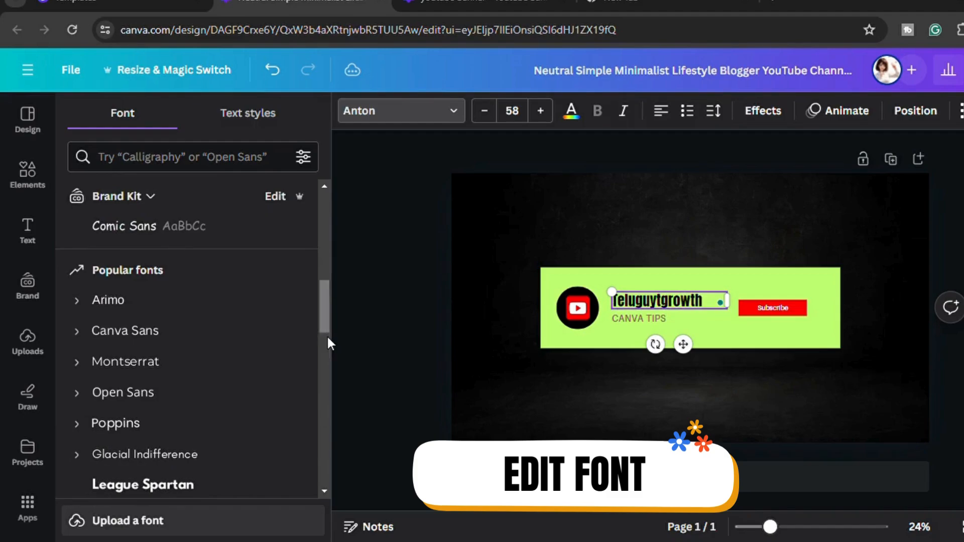
pyautogui.click(241, 227)
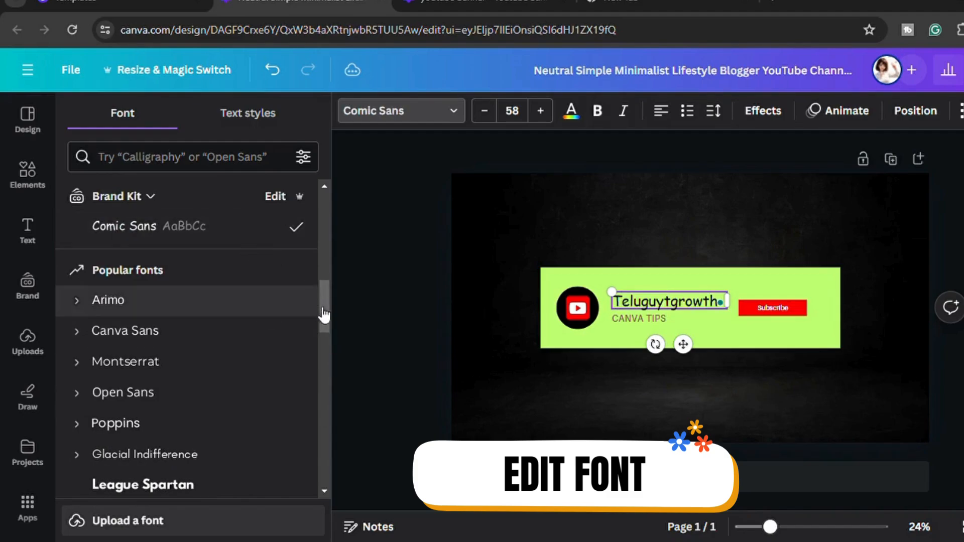
pyautogui.moveTo(326, 318); pyautogui.dragTo(329, 259)
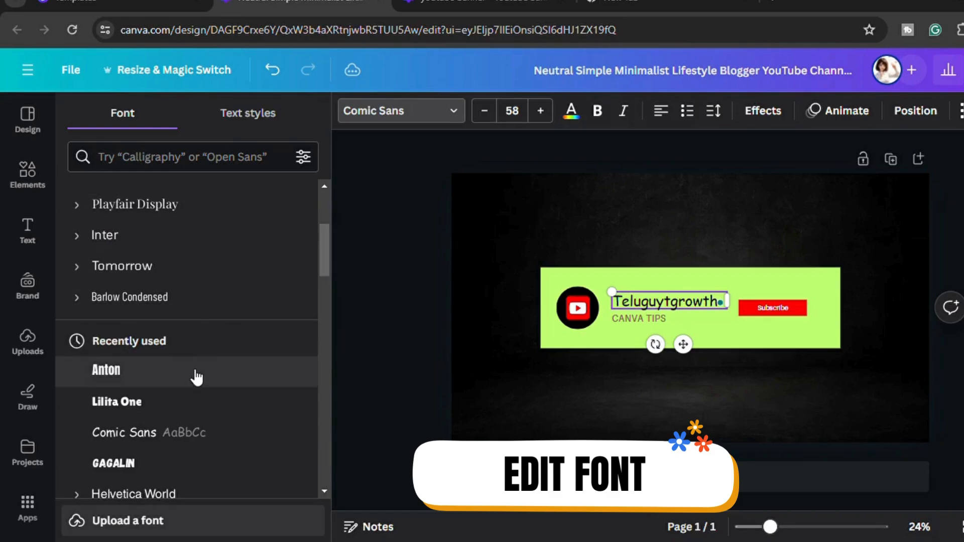
pyautogui.click(189, 412)
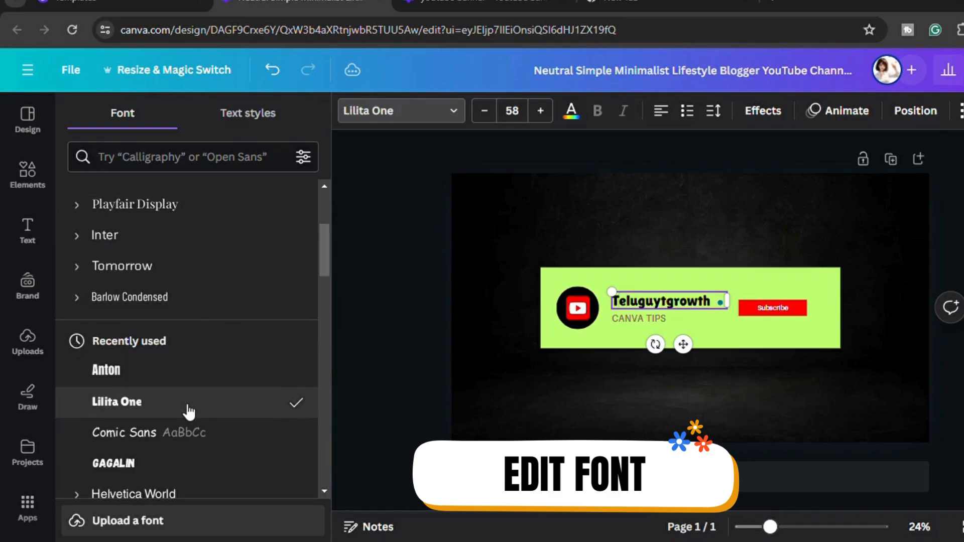
pyautogui.click(180, 369)
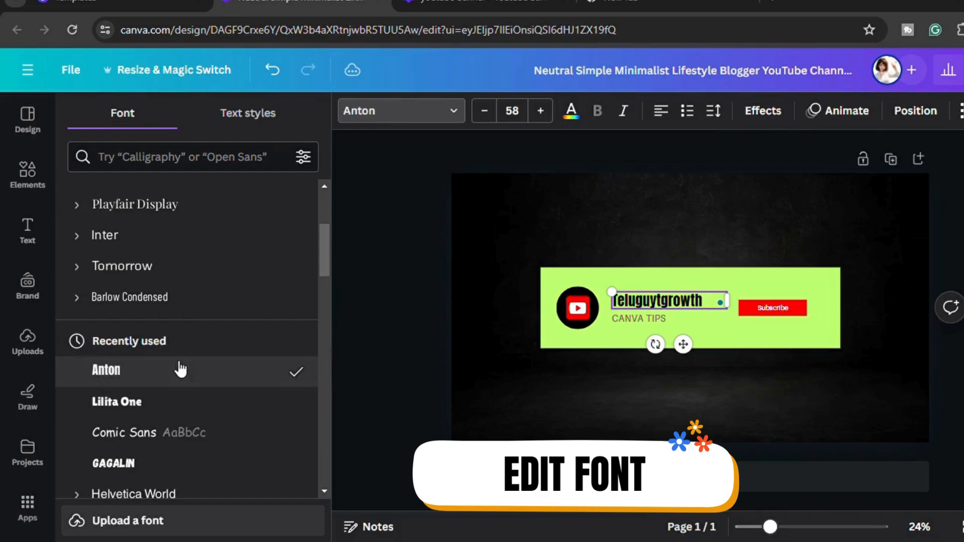
# Step: Set the "CANVA TIPS" subtitle's font to Gagalin after trying IBM Plex Sans
pyautogui.click(415, 352)
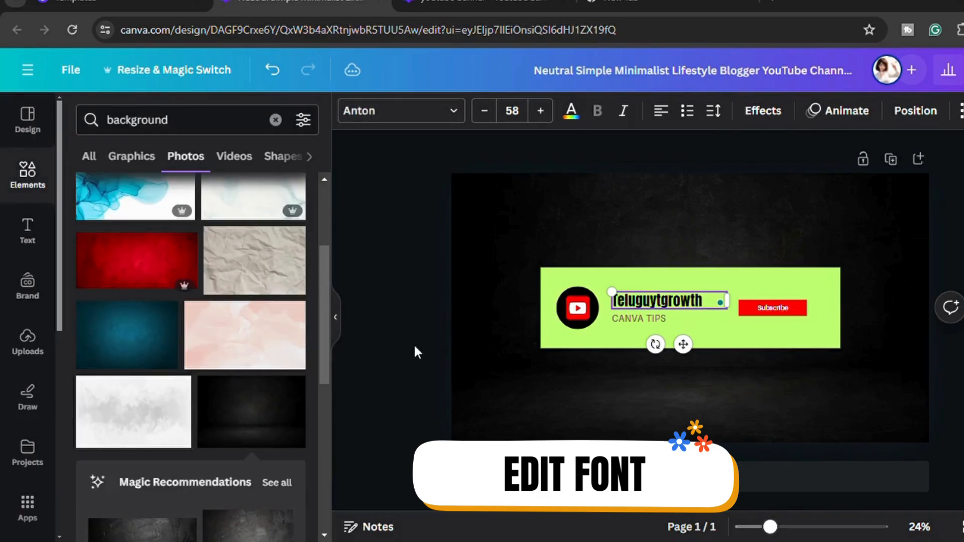
pyautogui.click(415, 346)
pyautogui.click(628, 320)
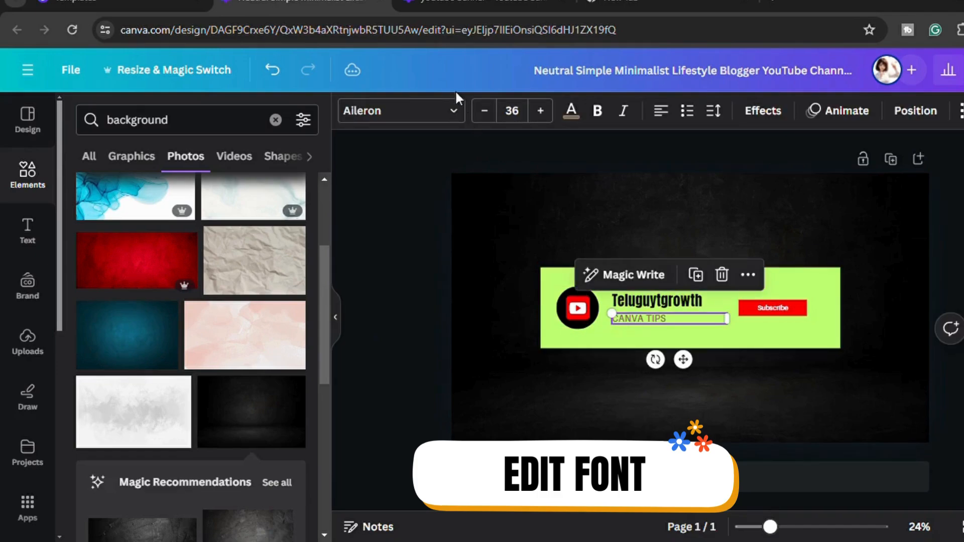
pyautogui.click(453, 112)
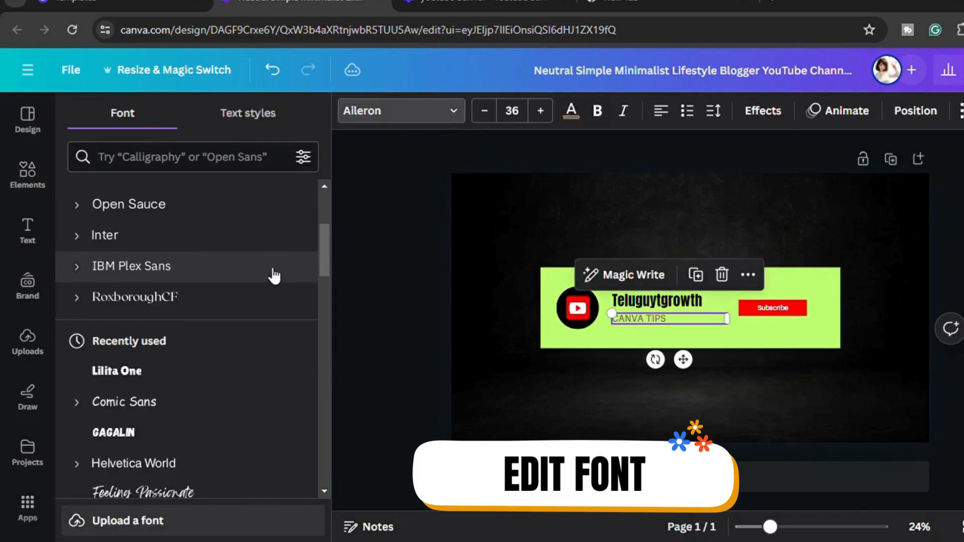
pyautogui.click(261, 276)
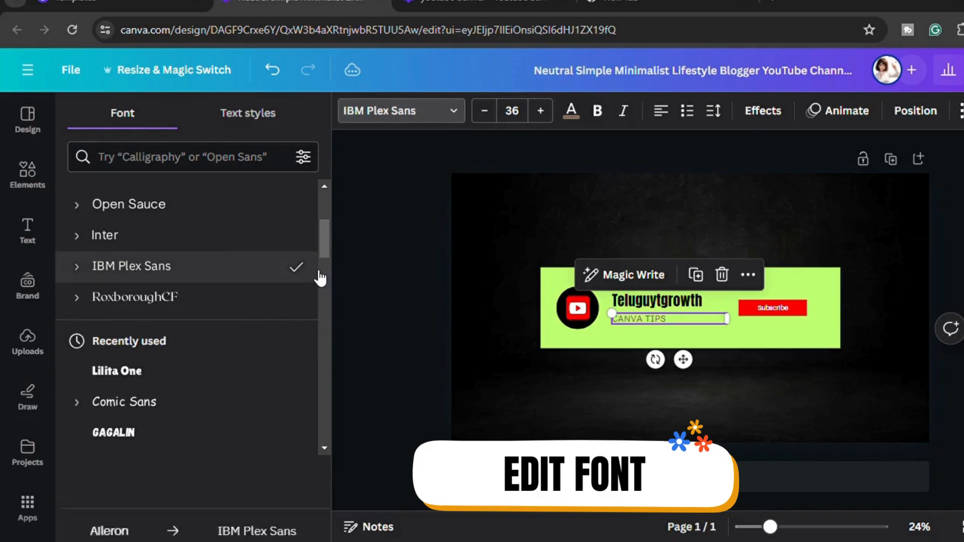
pyautogui.click(191, 445)
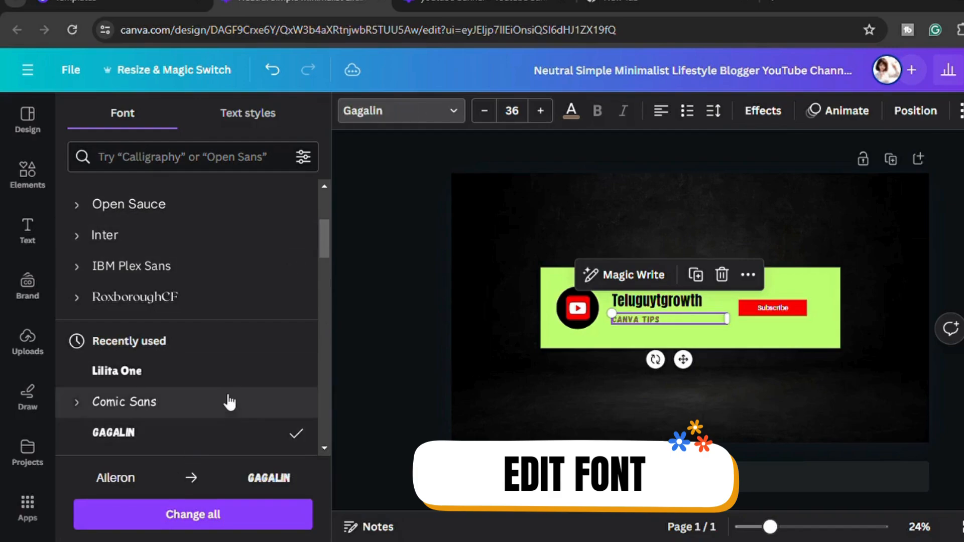
pyautogui.click(401, 403)
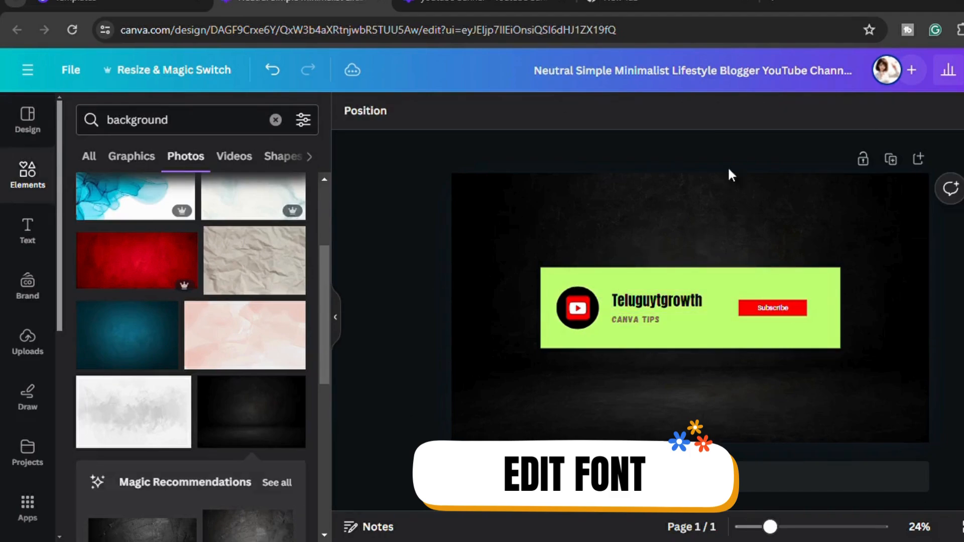
# Step: Rename the design as "youtube background"
pyautogui.doubleClick(733, 73)
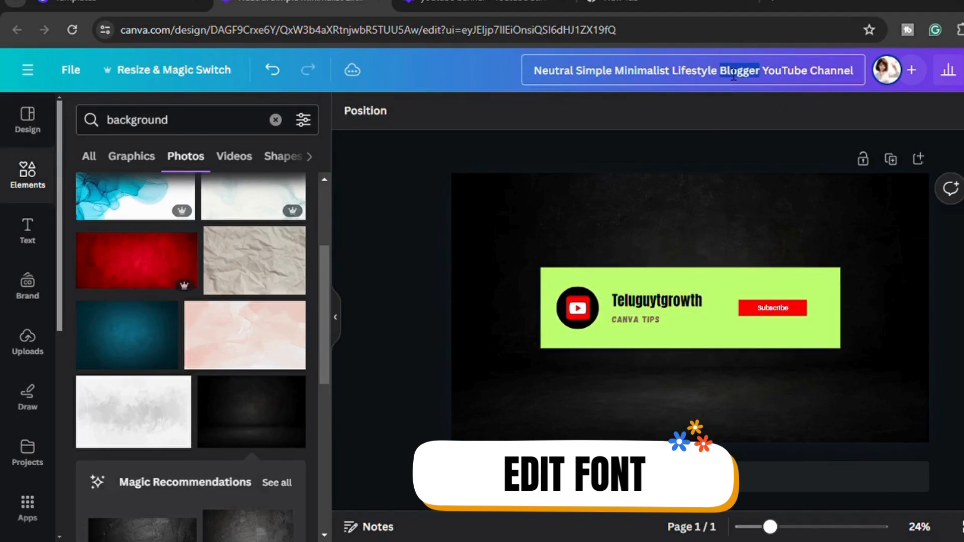
pyautogui.tripleClick(734, 73)
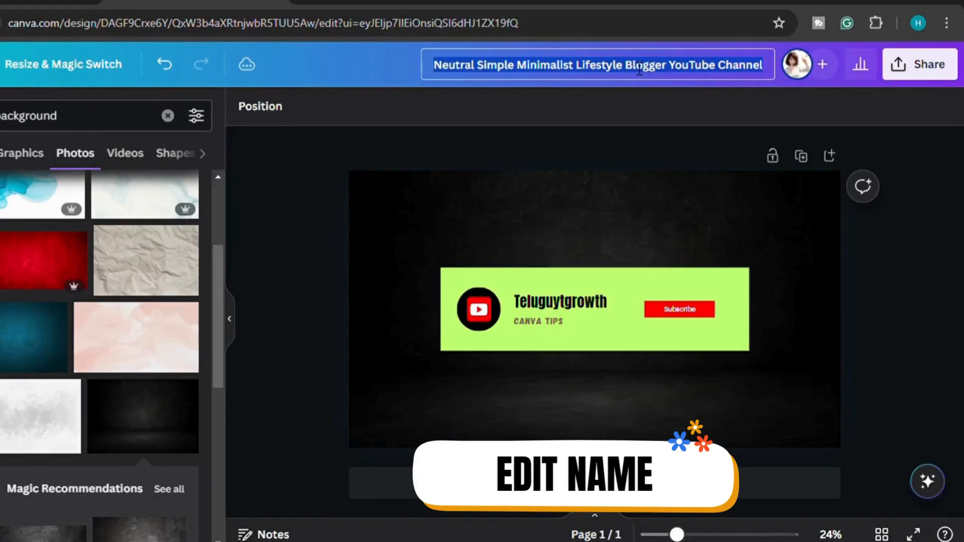
pyautogui.write('youtube background')
pyautogui.press('Return')
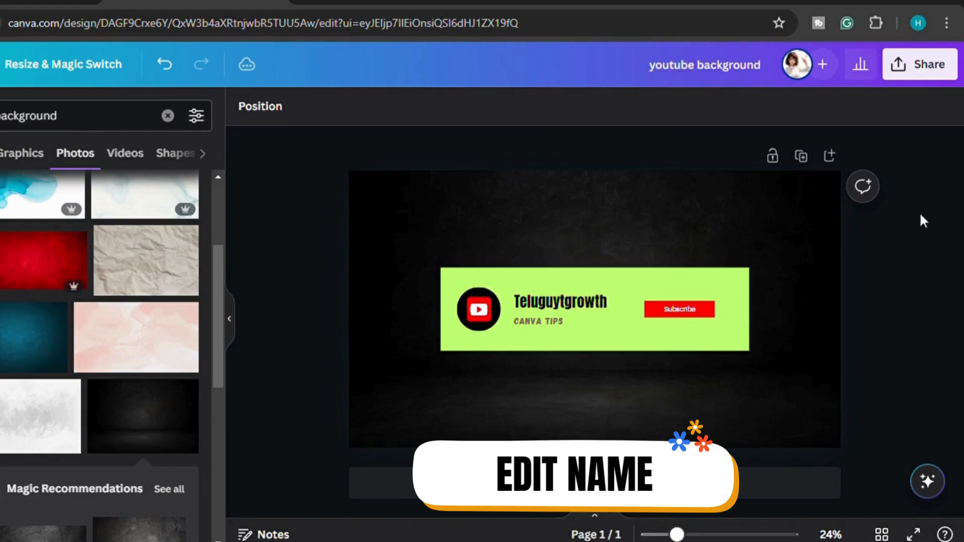
pyautogui.click(939, 79)
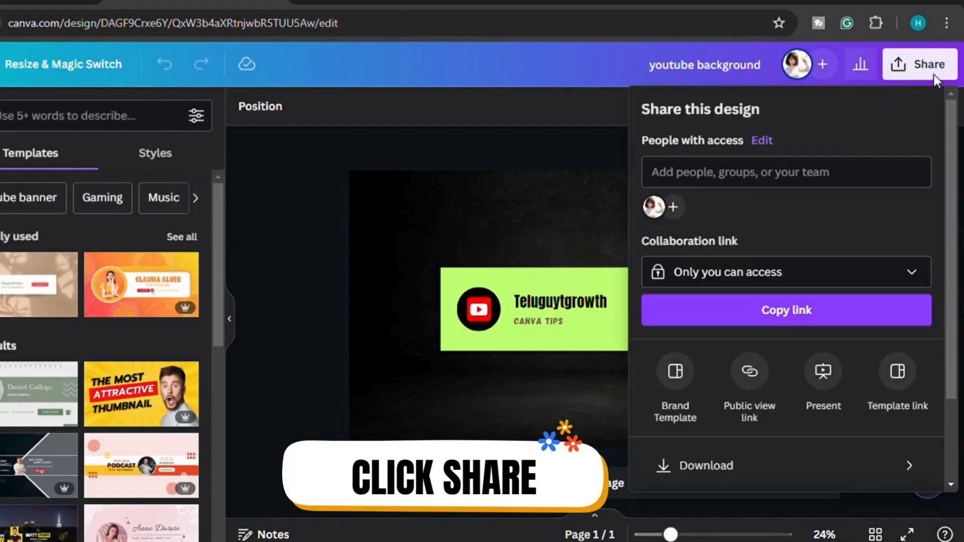
pyautogui.click(698, 472)
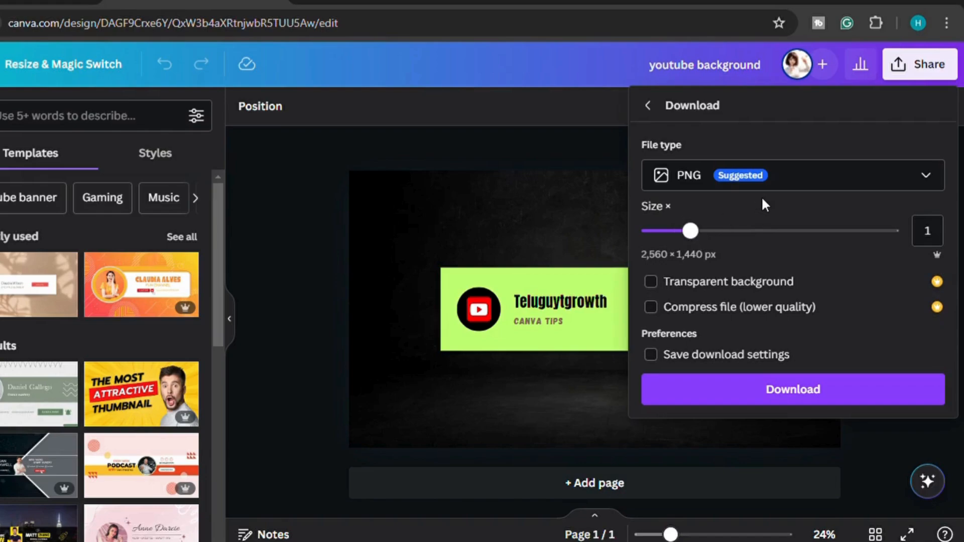
pyautogui.click(790, 184)
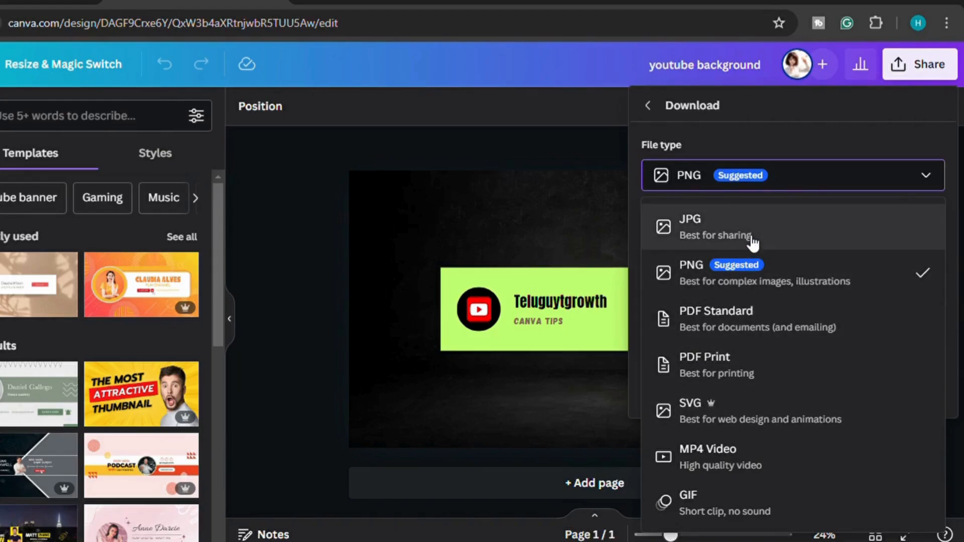
pyautogui.click(306, 424)
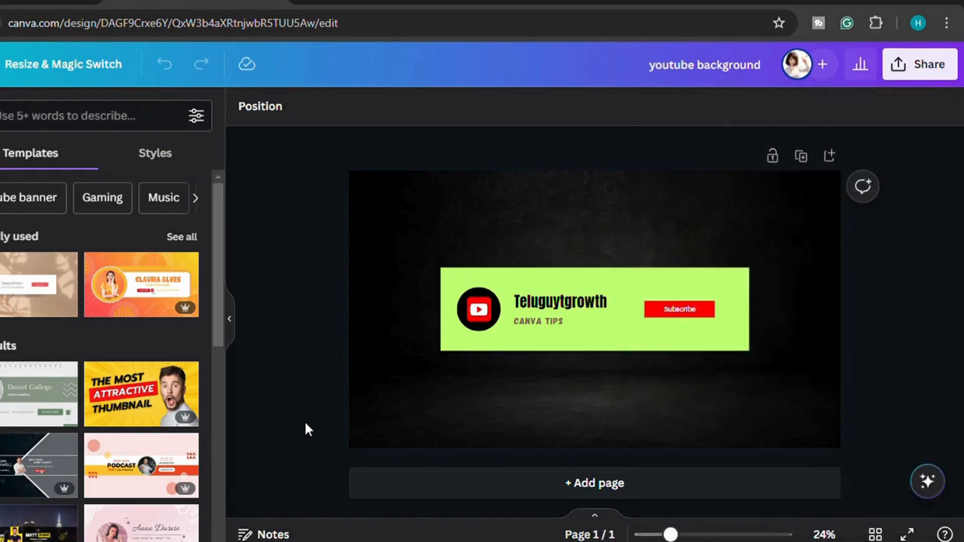
# Step: Download the finished banner as a PNG file at size 1 (2,560 × 1,440 px)
pyautogui.click(944, 73)
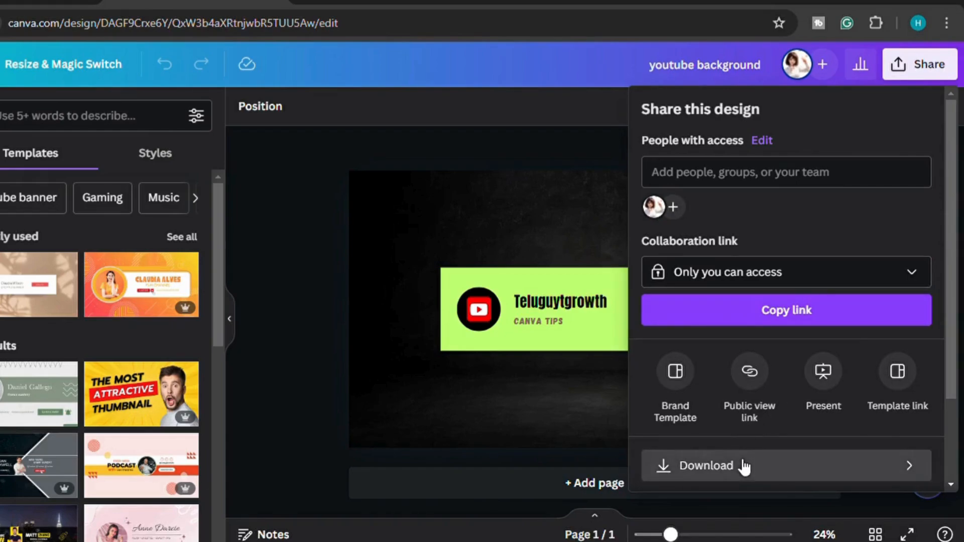
pyautogui.click(737, 458)
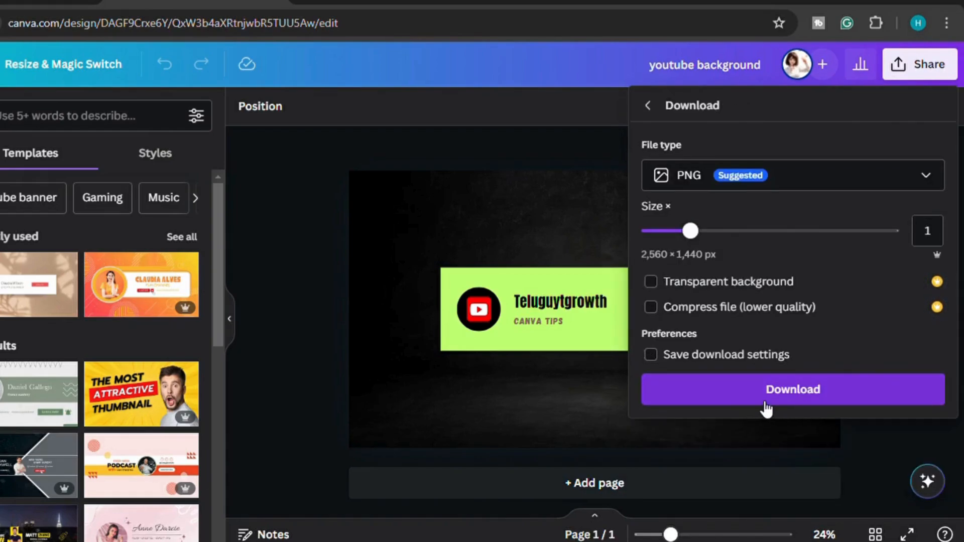
pyautogui.click(770, 402)
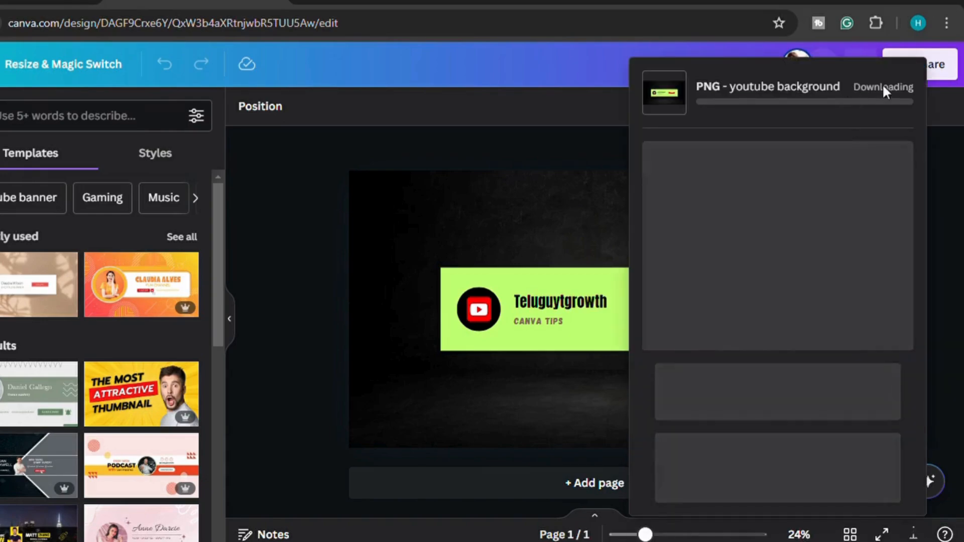